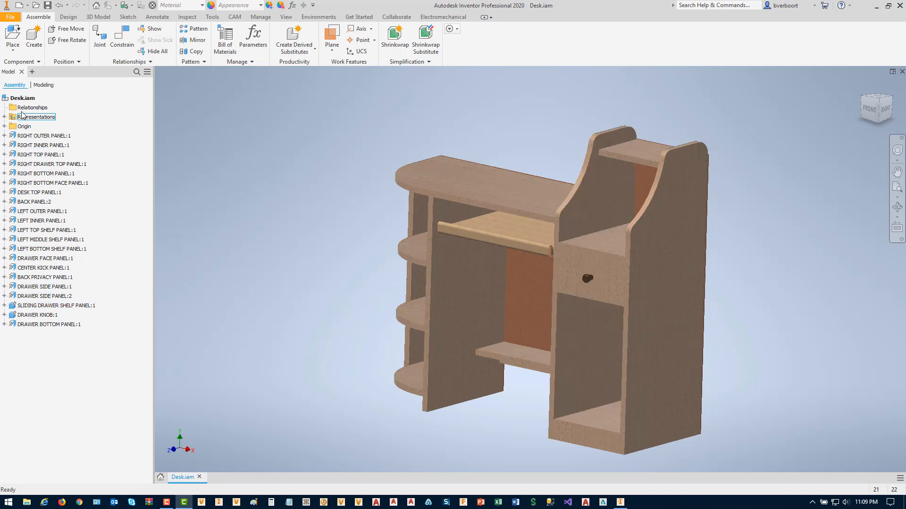
Create a nest from the Desk.iam assembly using the M2 (in).inest template.
click(22, 98)
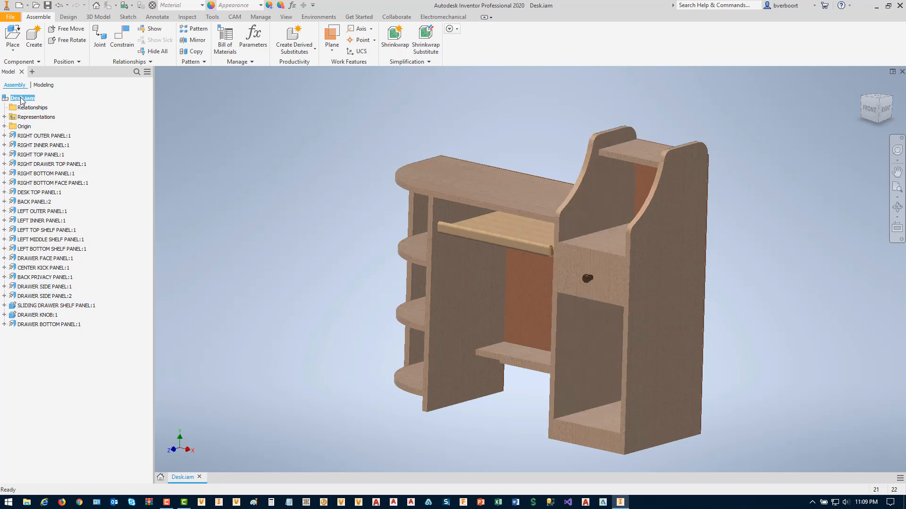
right_click(21, 100)
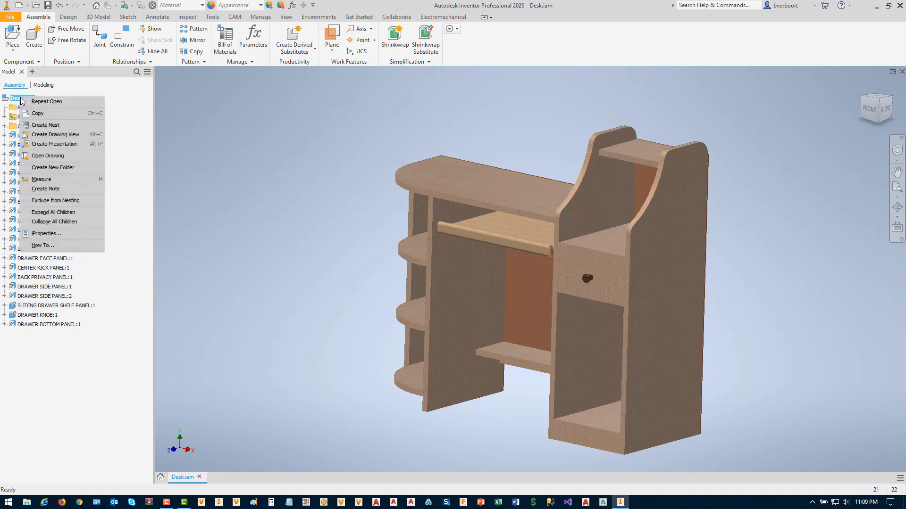
click(46, 125)
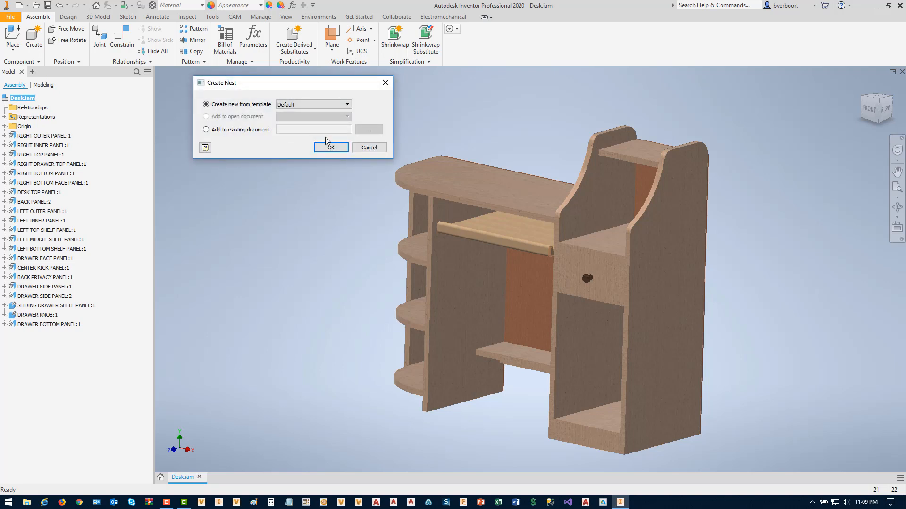
click(348, 104)
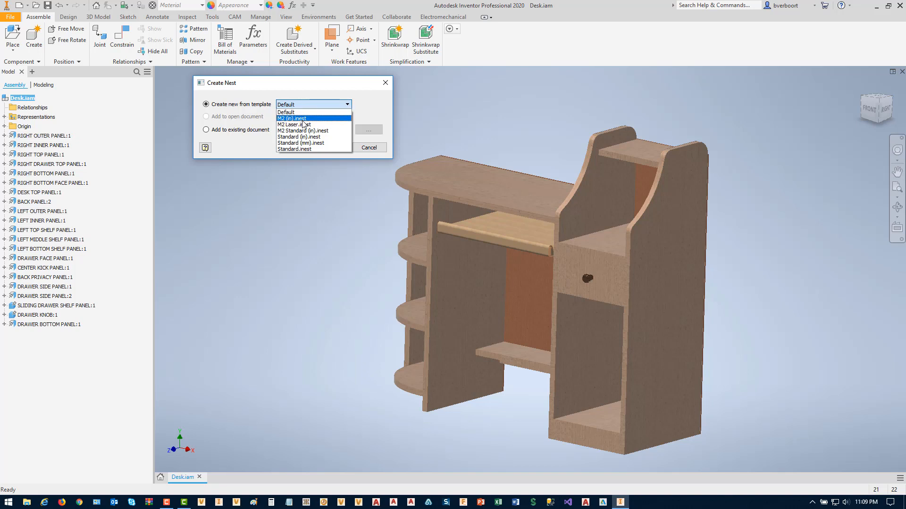
click(297, 118)
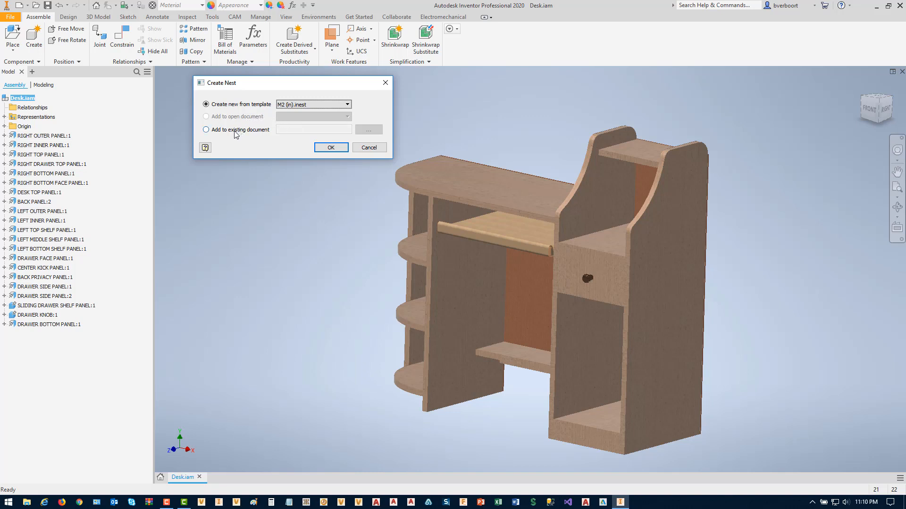
click(331, 148)
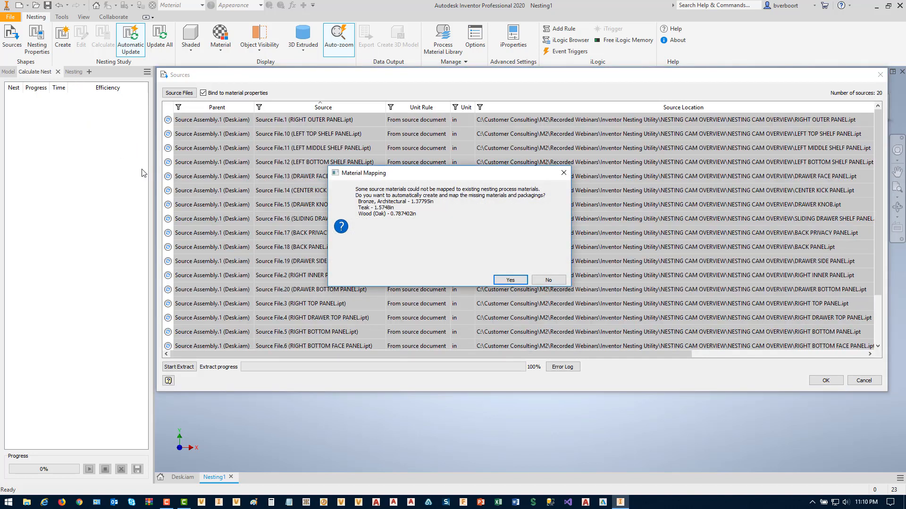
Automatically create and map the missing materials and packagings, and accept the extracted desk sources after reviewing their source providers.
click(511, 280)
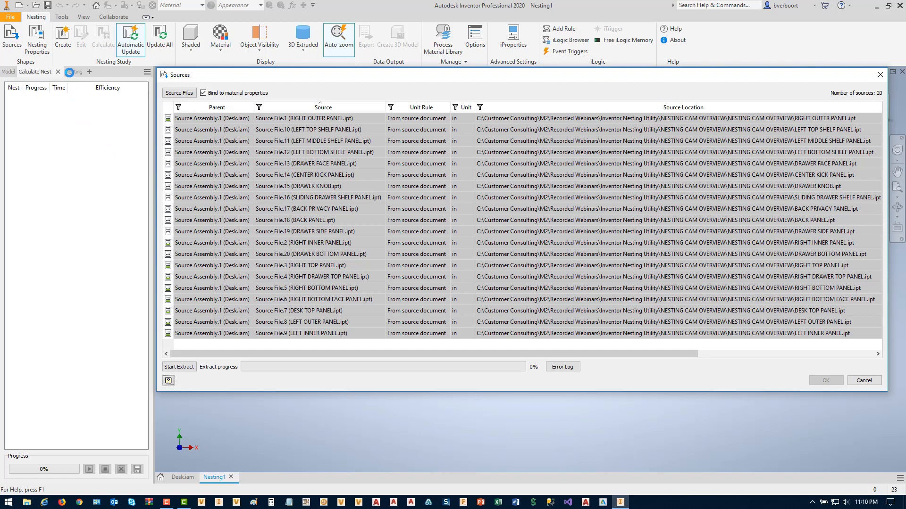
click(69, 72)
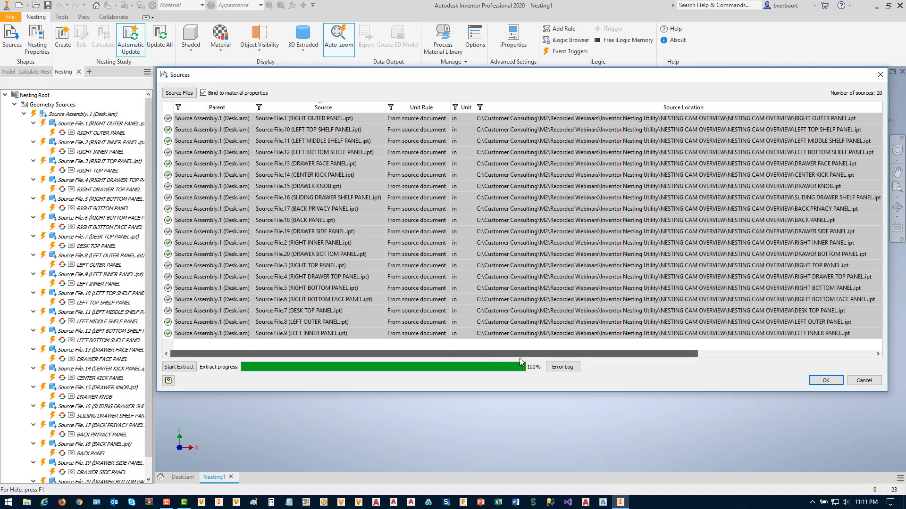
drag(520, 360, 687, 357)
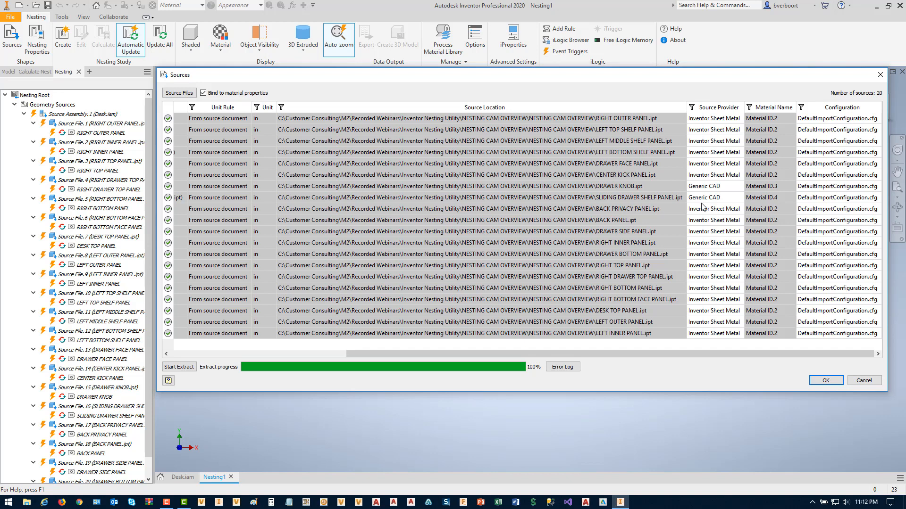
click(827, 381)
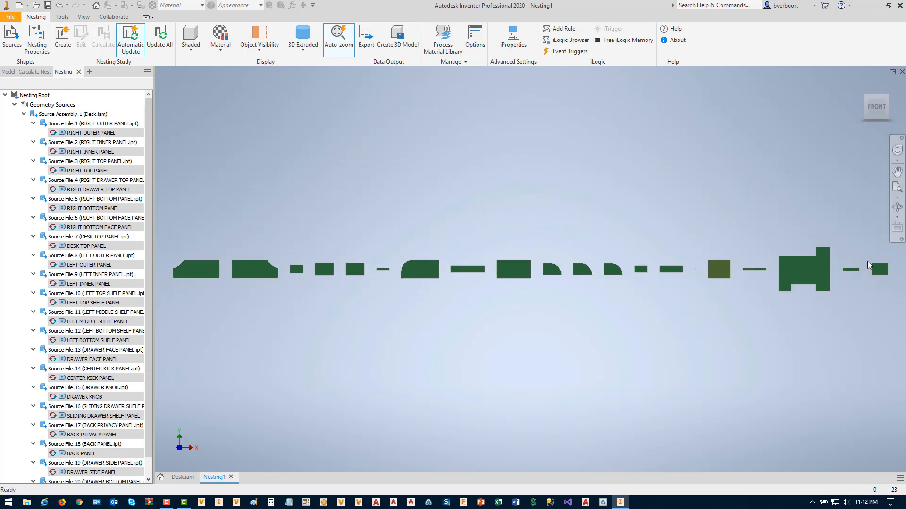
Color the extracted parts by shape in the isometric view, and restore the coloring by material.
click(862, 87)
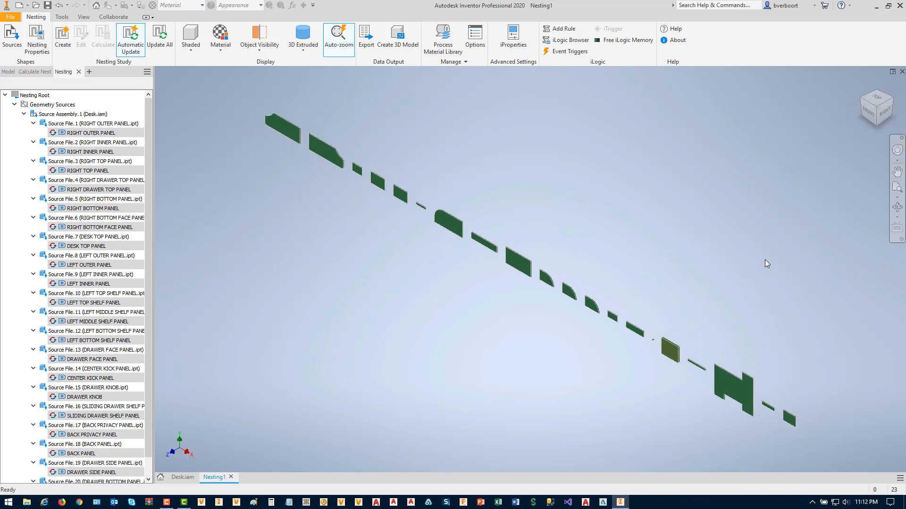
scroll(676, 370, down, 5)
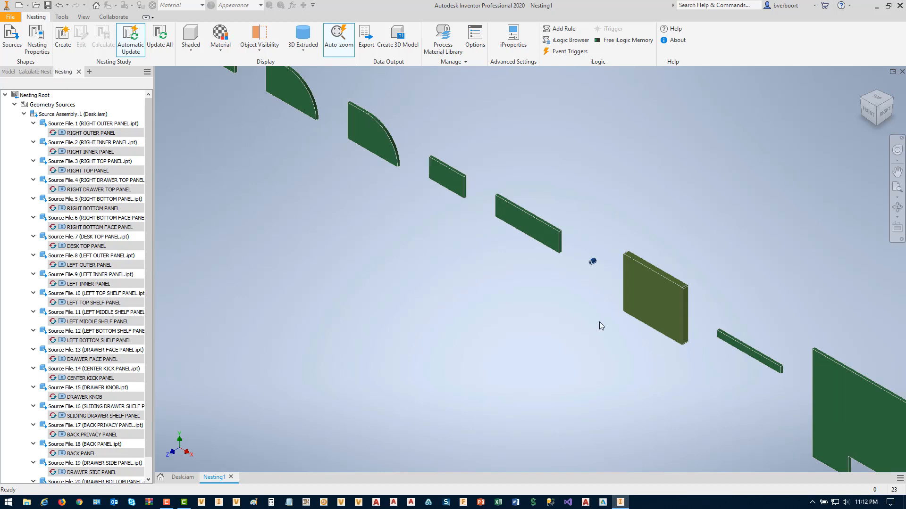
click(220, 45)
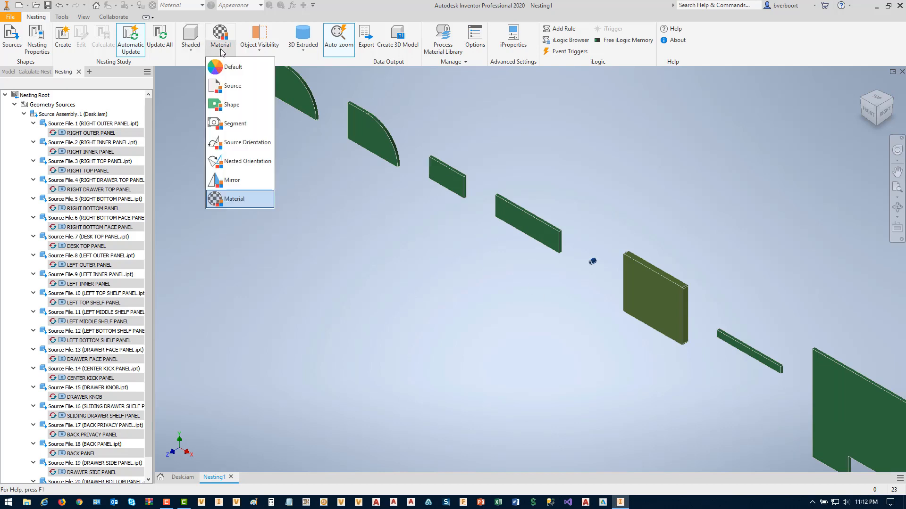
click(230, 106)
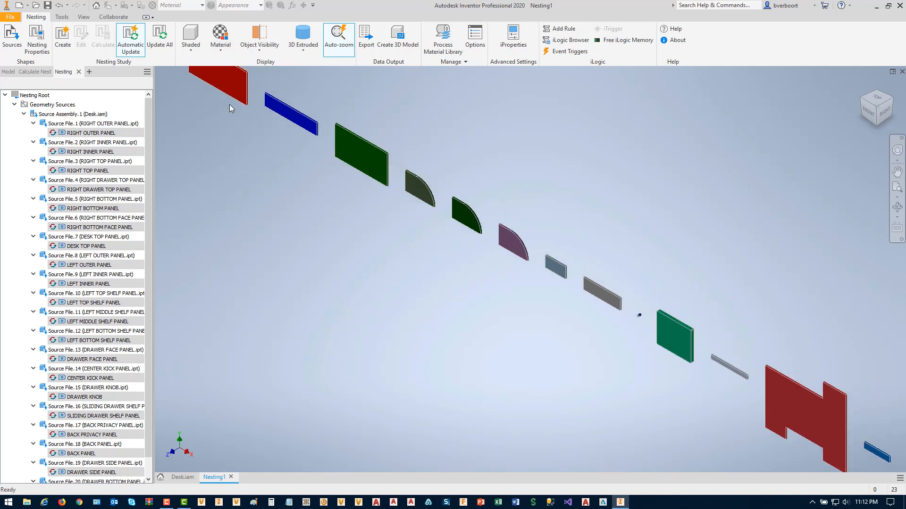
click(224, 53)
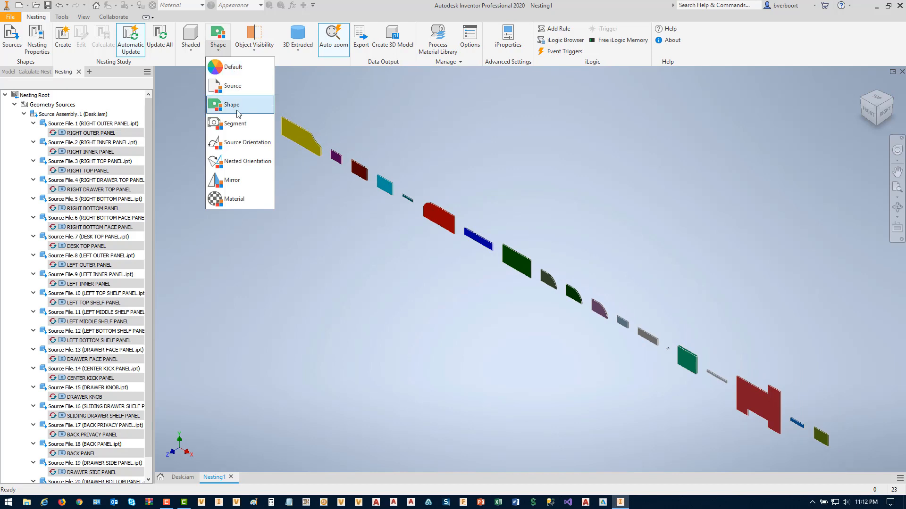
click(233, 202)
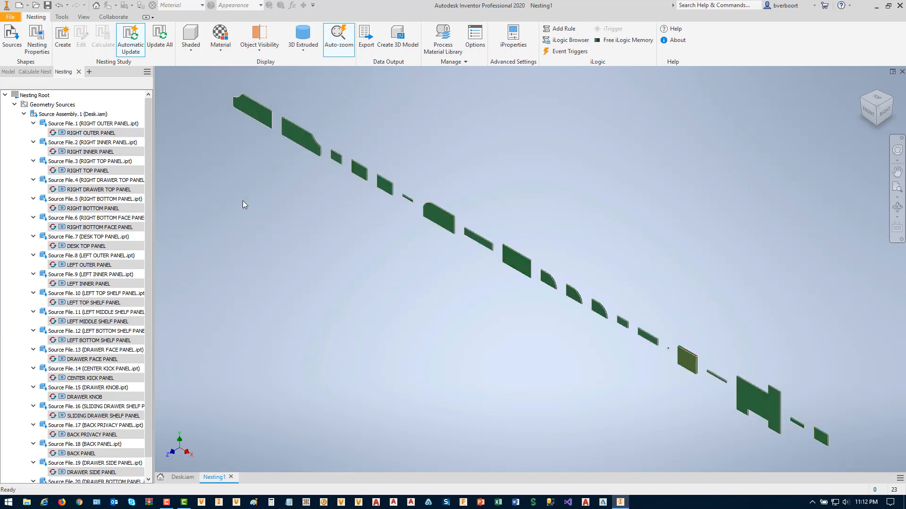
Examine the extracted shapes from the front and in isometric view, and inspect the sliding drawer shelf panel and its available options.
click(868, 110)
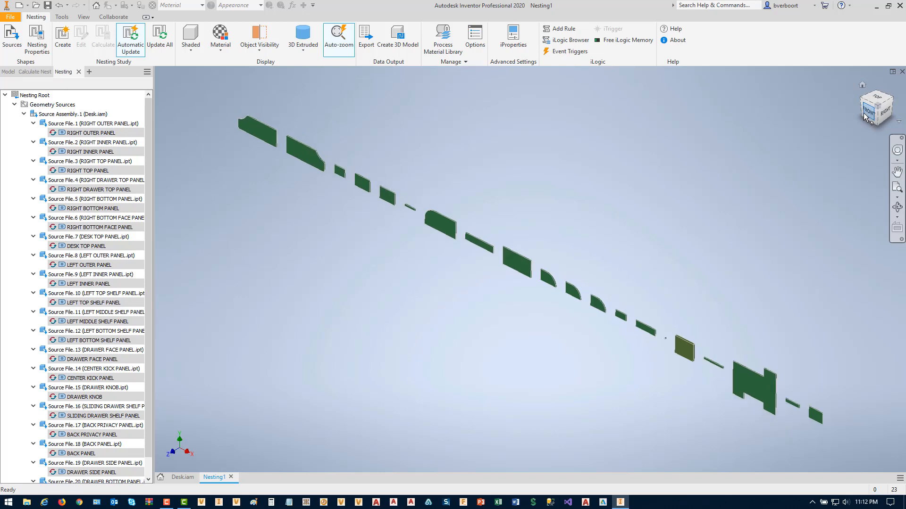
scroll(653, 279, down, 5)
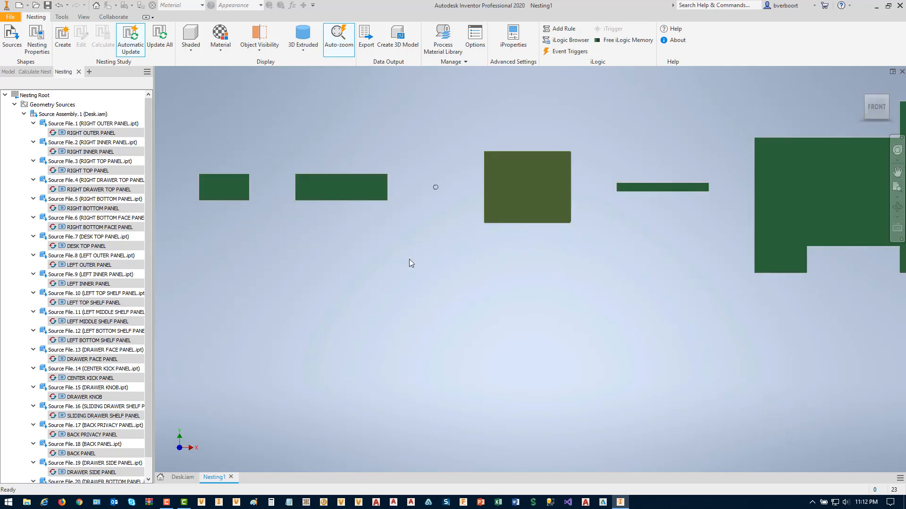
key(F2)
drag(453, 295, 469, 301)
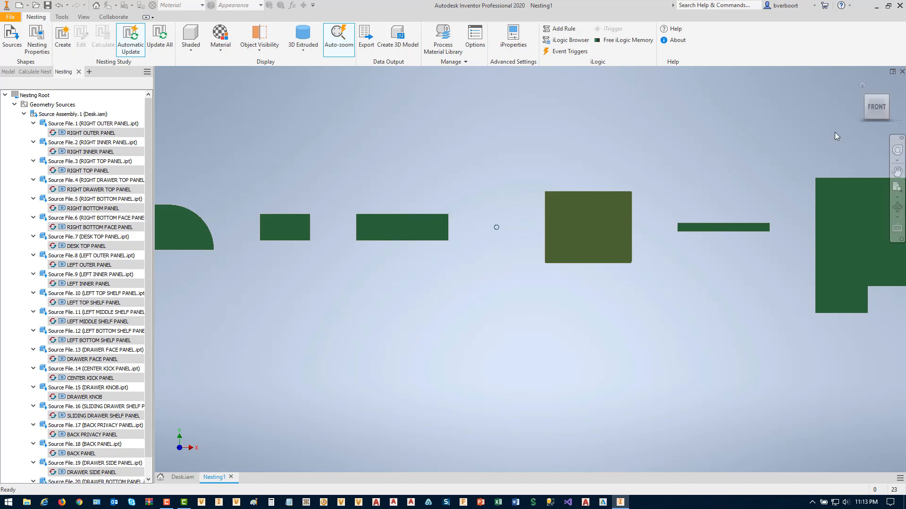
click(862, 85)
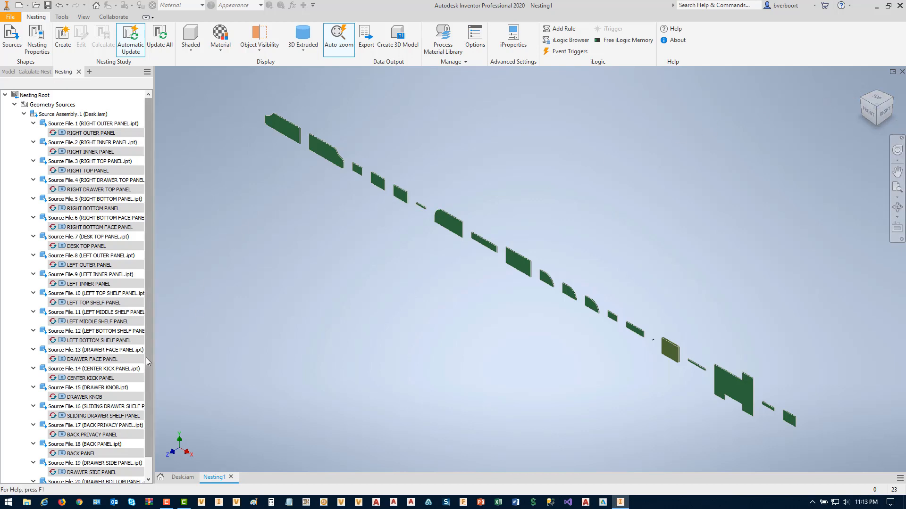
scroll(145, 358, down, 1)
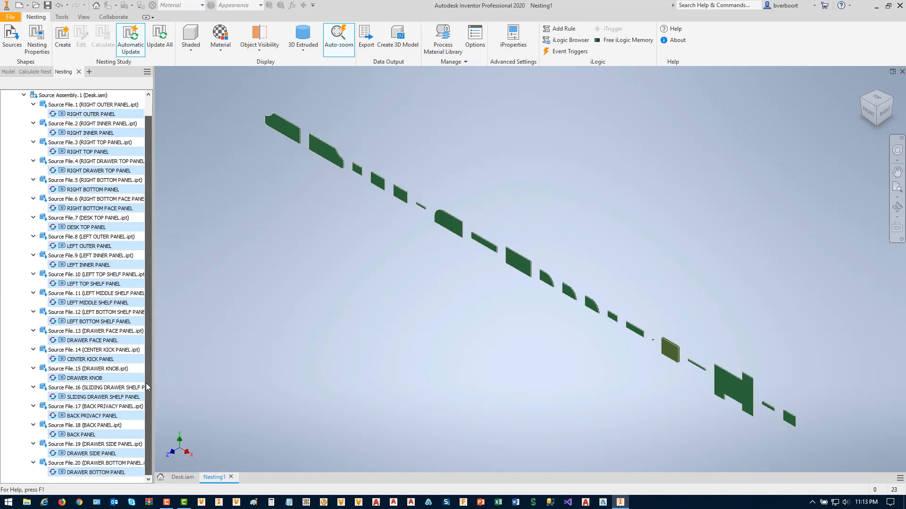
click(98, 398)
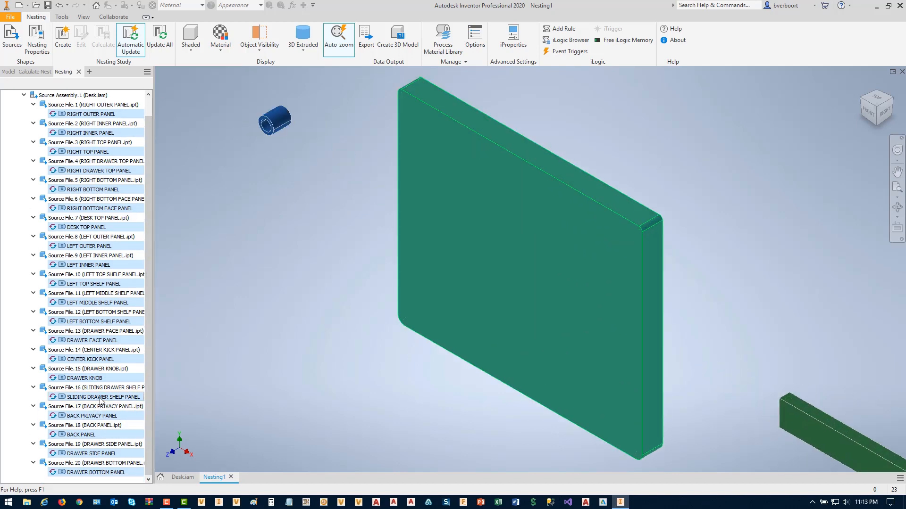
right_click(99, 400)
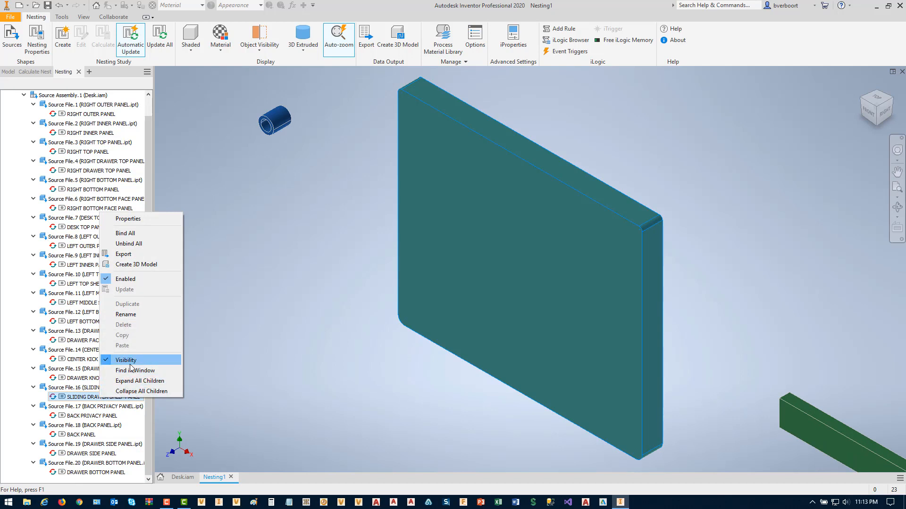
click(236, 350)
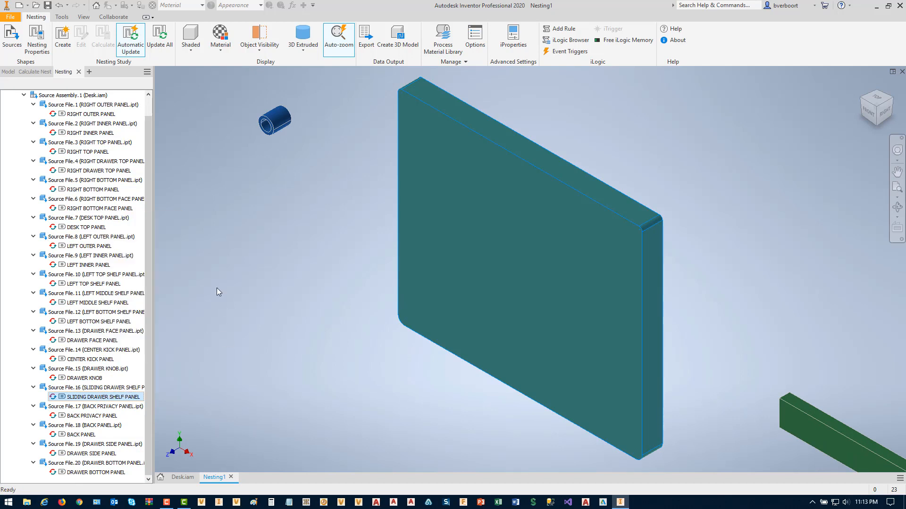
Start a new nesting study and switch its job quantity to multi-value, accepting the quantity of 1 for Desk.iam.
click(65, 45)
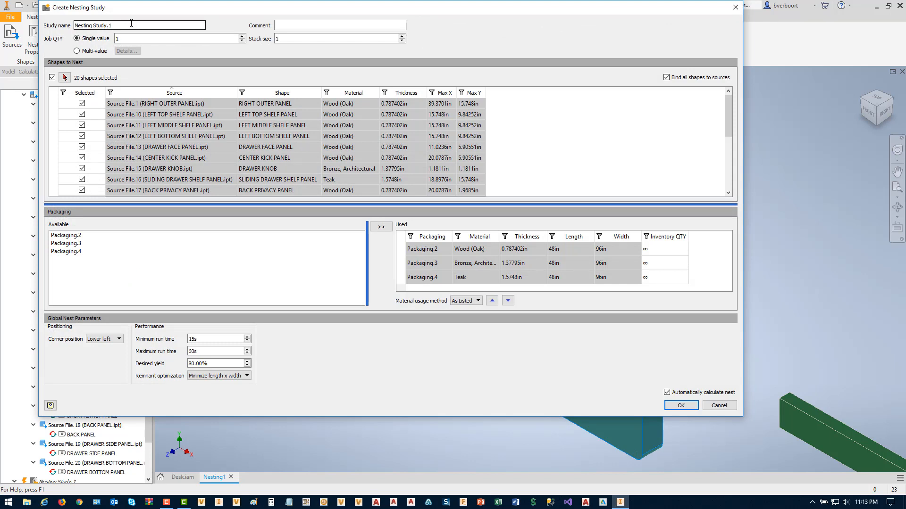
click(89, 51)
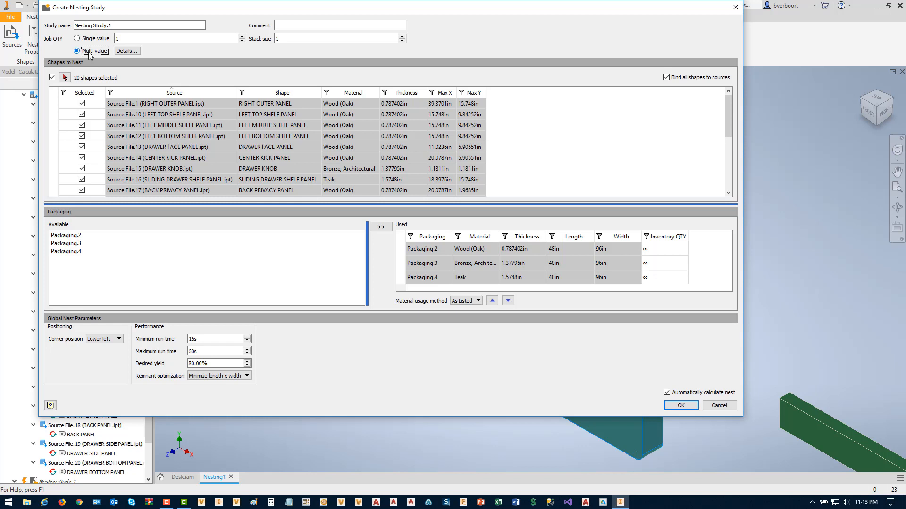
click(123, 51)
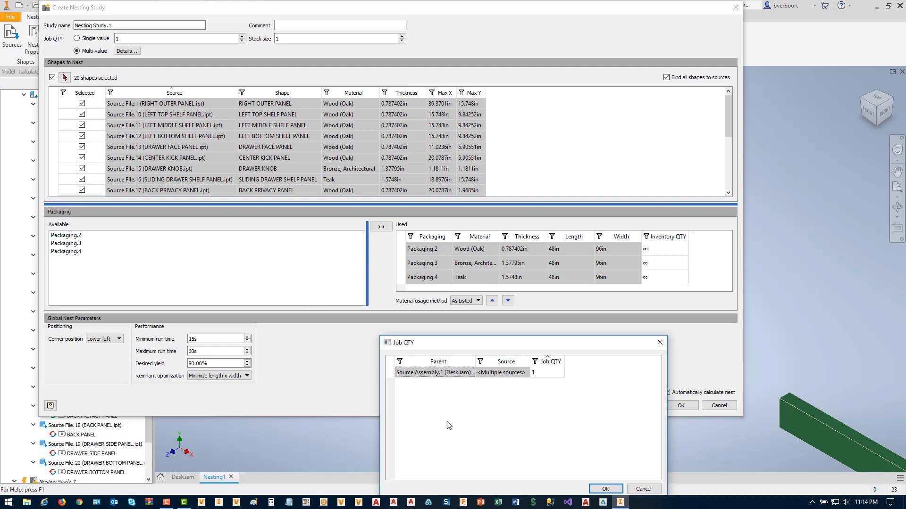
click(599, 490)
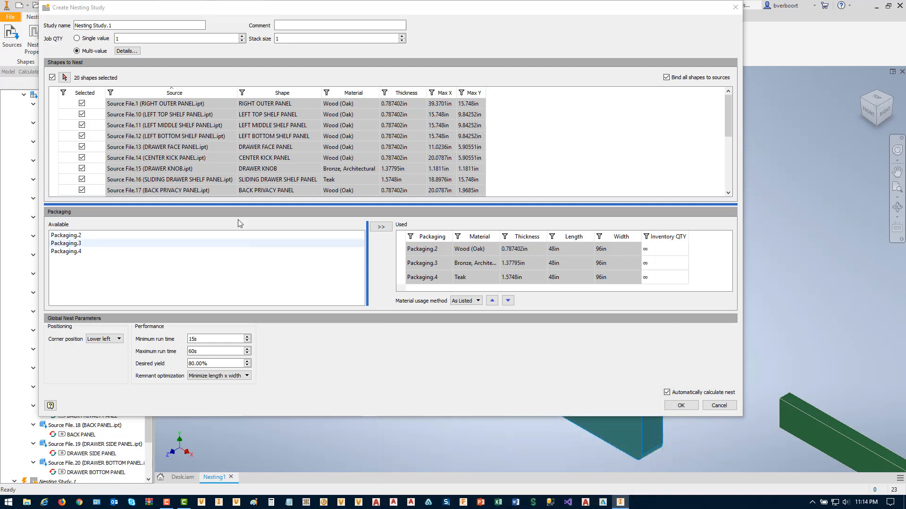
Try a higher stack size for the nesting study and return it to 1.
click(283, 39)
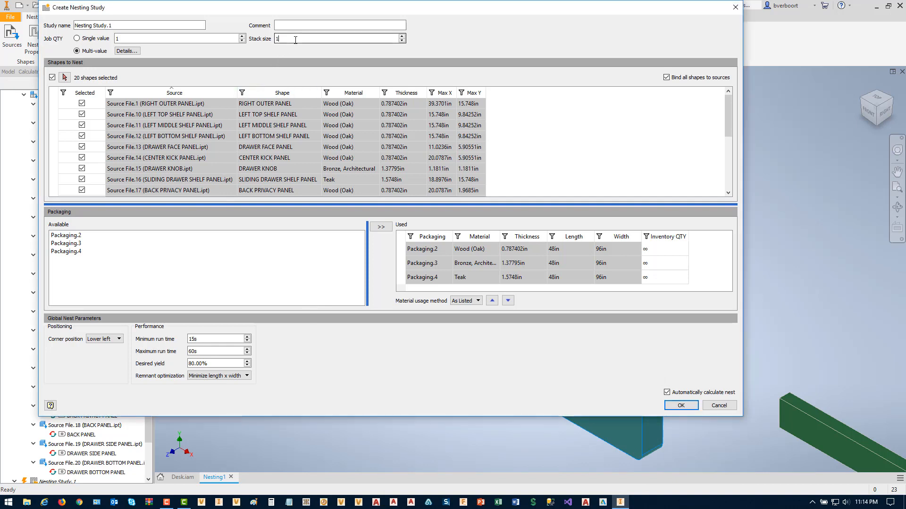
click(402, 36)
click(402, 41)
click(357, 40)
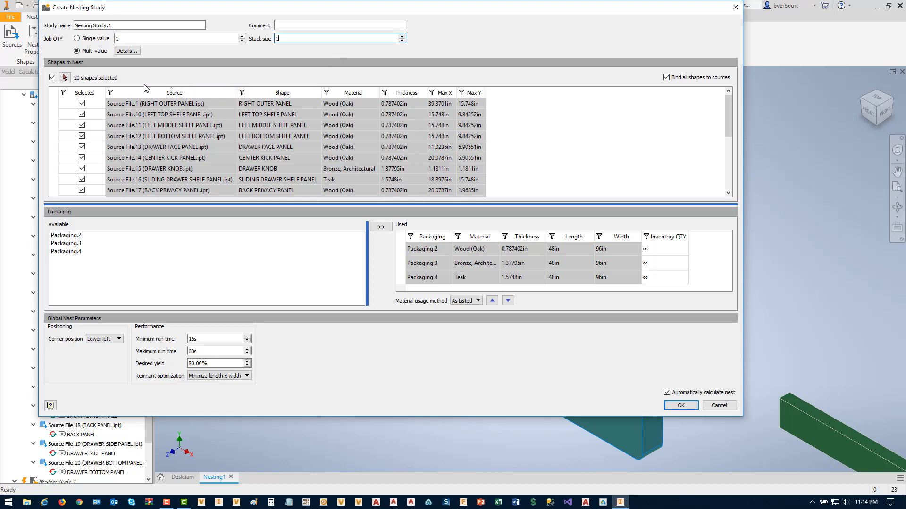
Exclude the DRAWER KNOB and SLIDING DRAWER SHELF PANEL shapes, and create the study with Lower left corner positioning and Minimize length x width optimization.
click(83, 169)
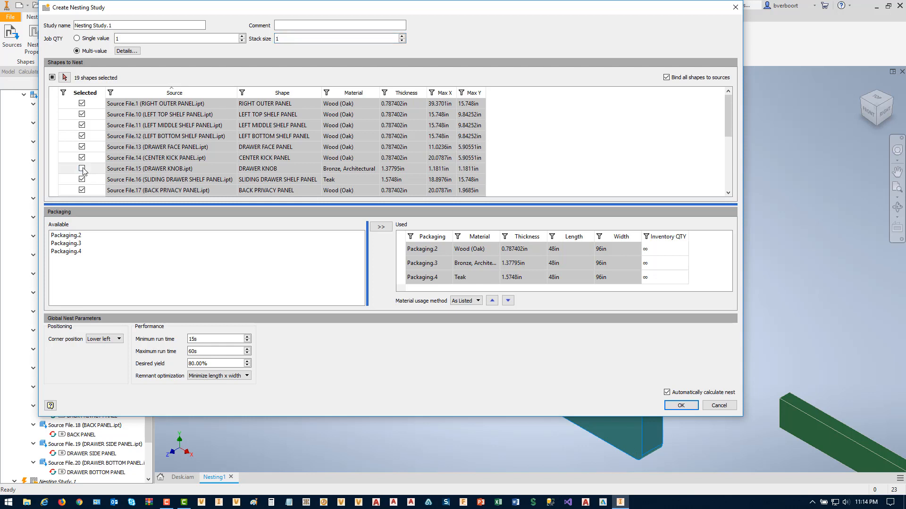
click(82, 180)
click(121, 341)
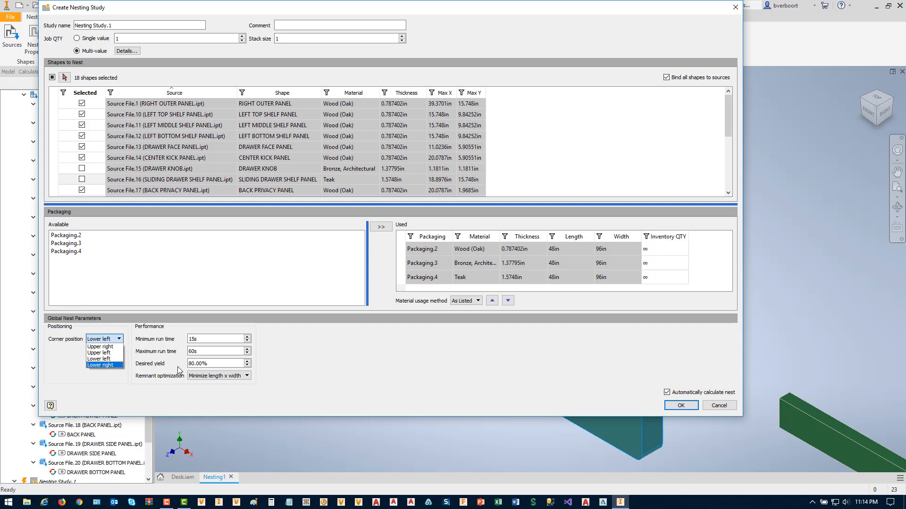
click(177, 394)
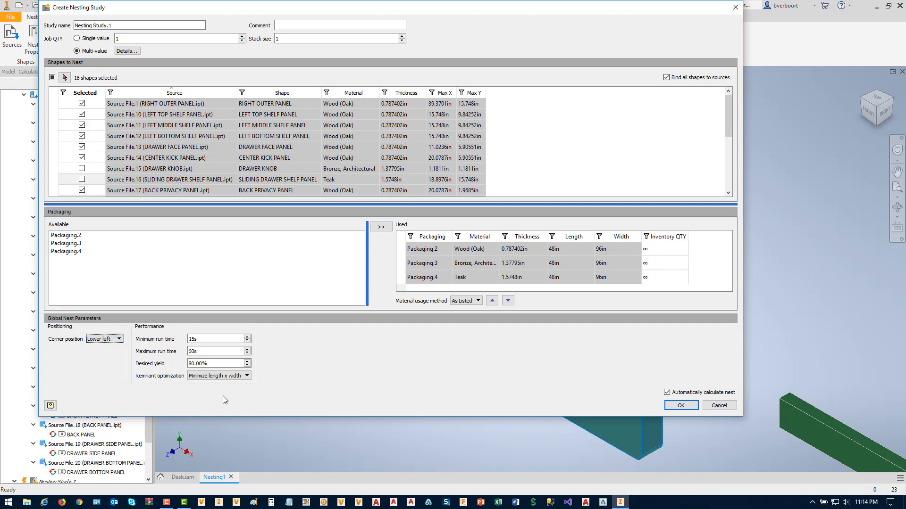
click(247, 376)
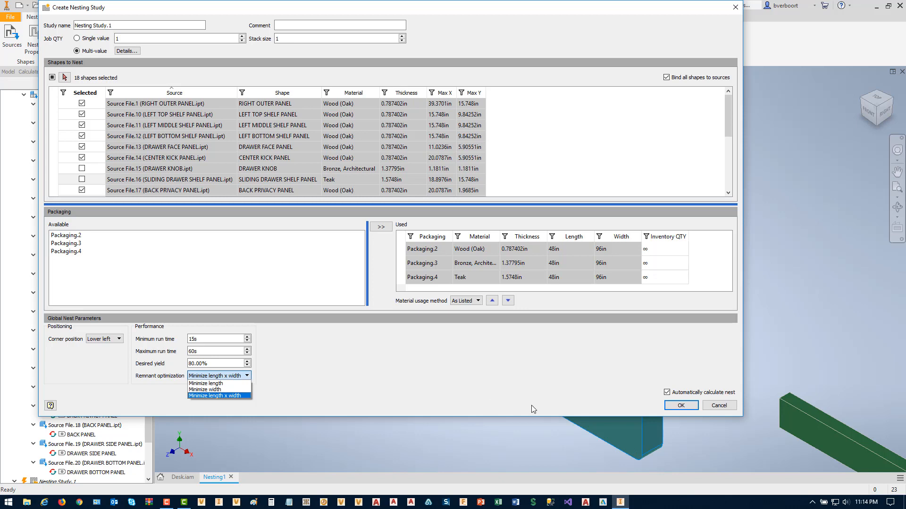
click(680, 406)
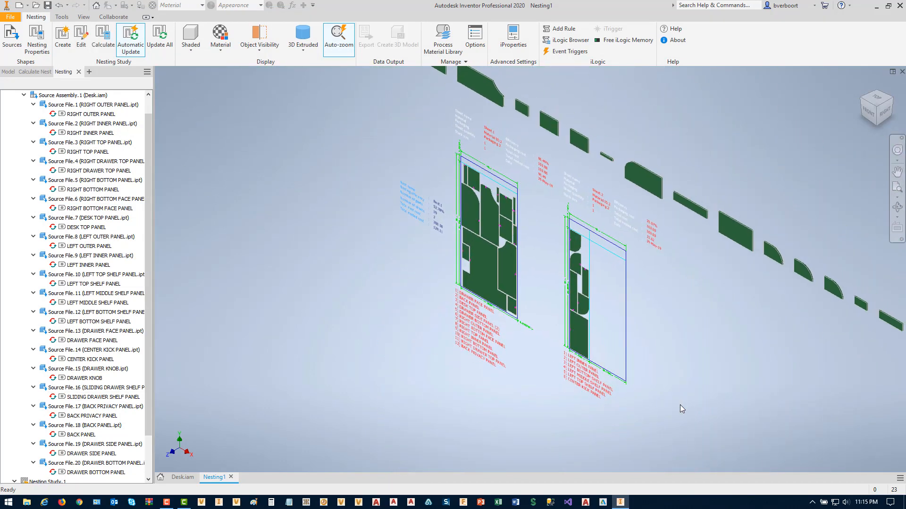
View the nested sheets from the front and color the parts by shape.
click(862, 118)
scroll(446, 280, up, 5)
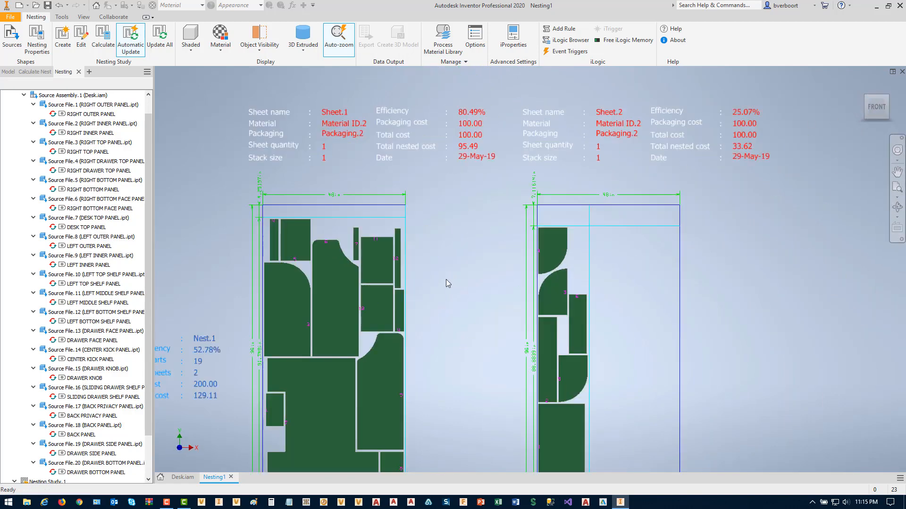
middle_drag(442, 285, 442, 247)
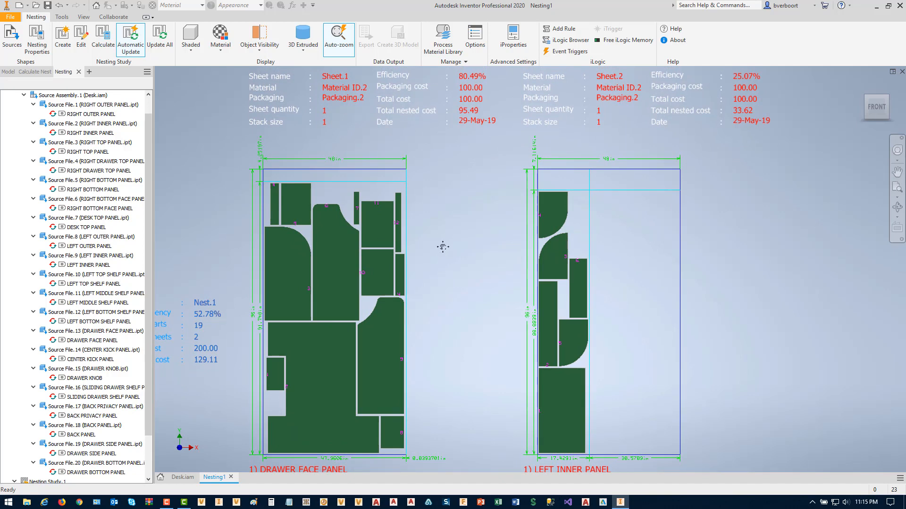
click(221, 48)
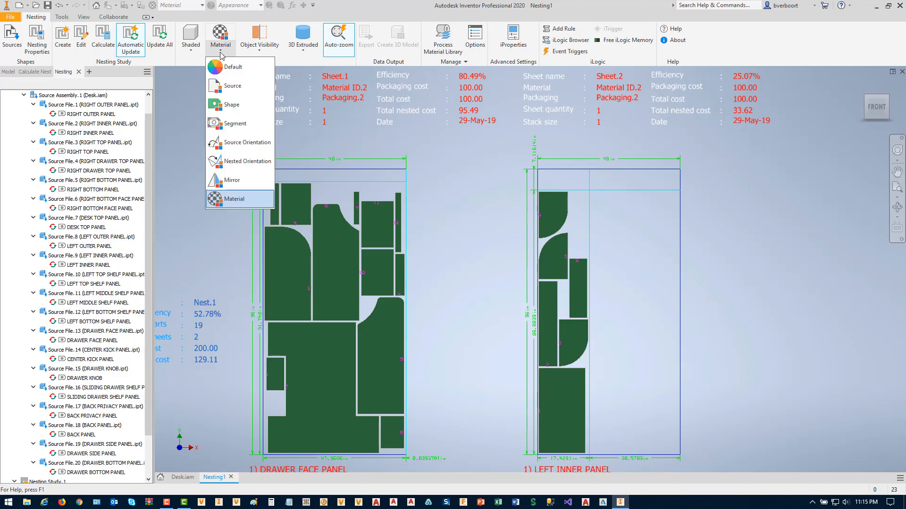
click(228, 105)
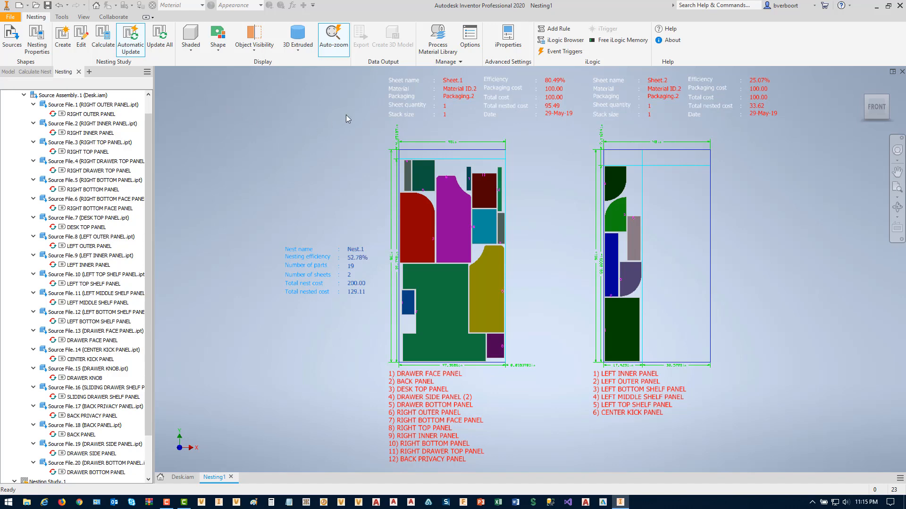
Open the Process Material Library and inspect the Material ID.2 entry and its editing options in the materials list.
click(439, 46)
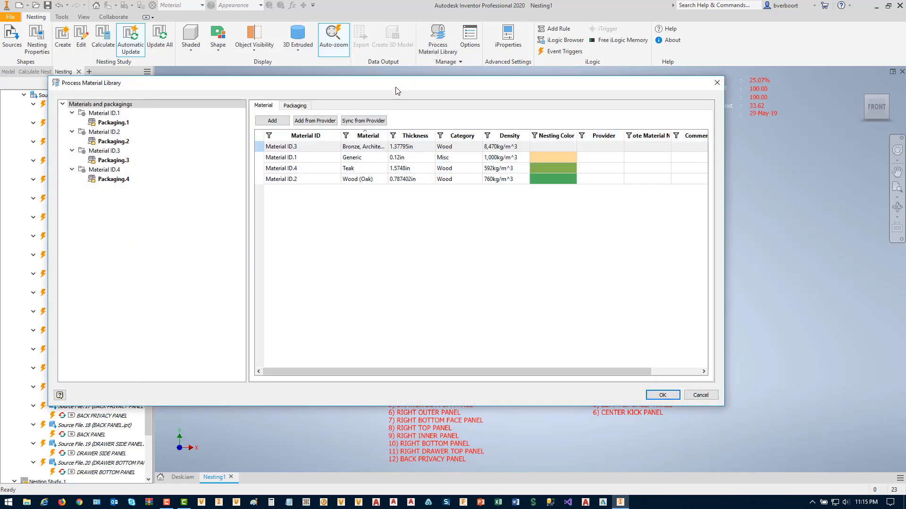
drag(396, 88, 402, 142)
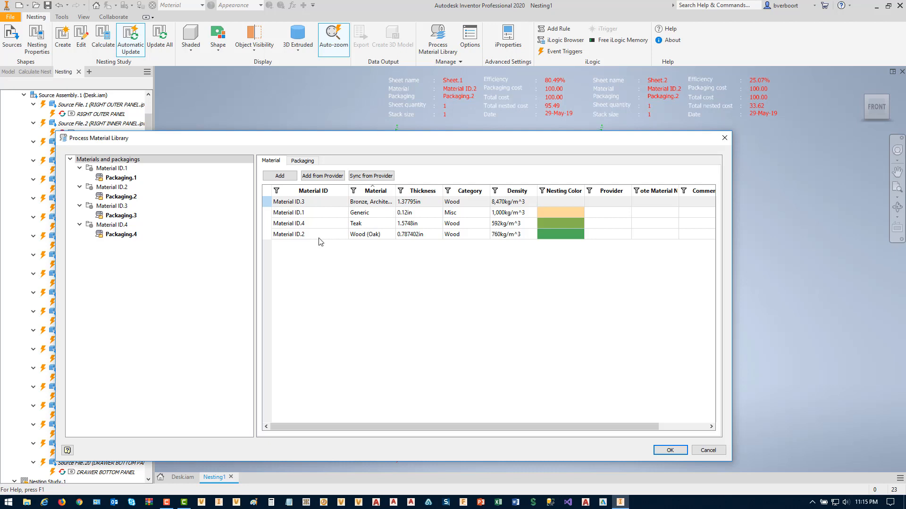
double_click(283, 236)
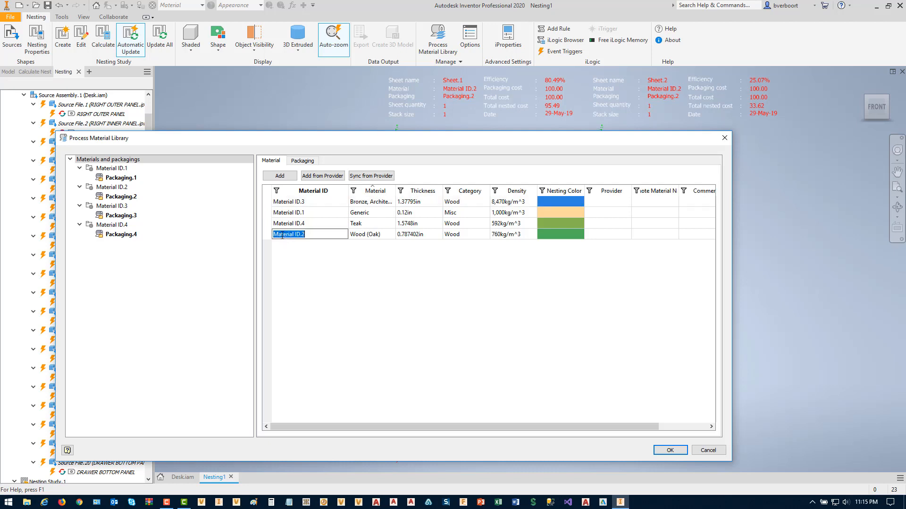
right_click(283, 236)
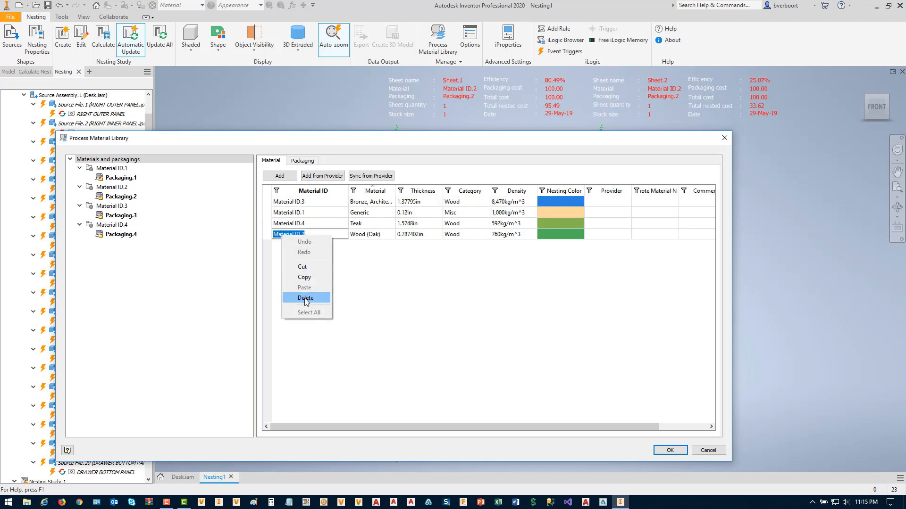
click(312, 349)
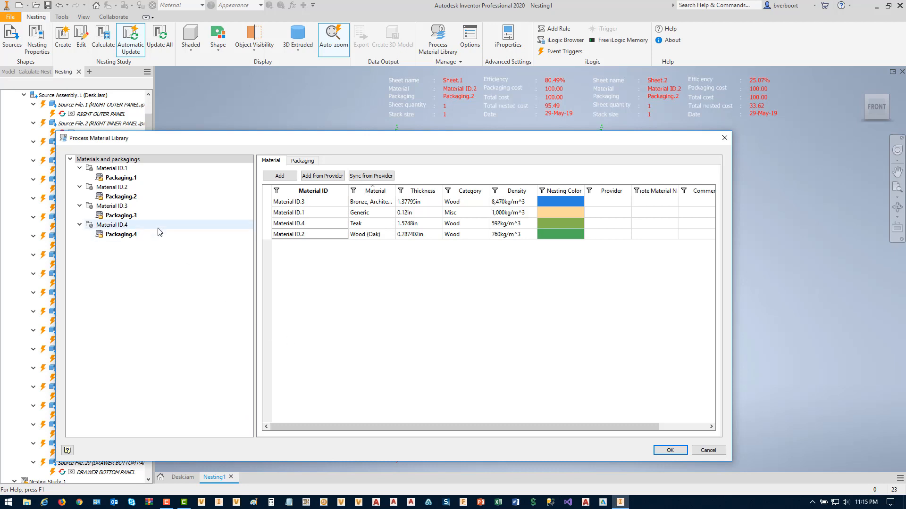
Examine the general properties of Material ID.1 through Material ID.4 and the packaging details of the first three materials.
click(117, 169)
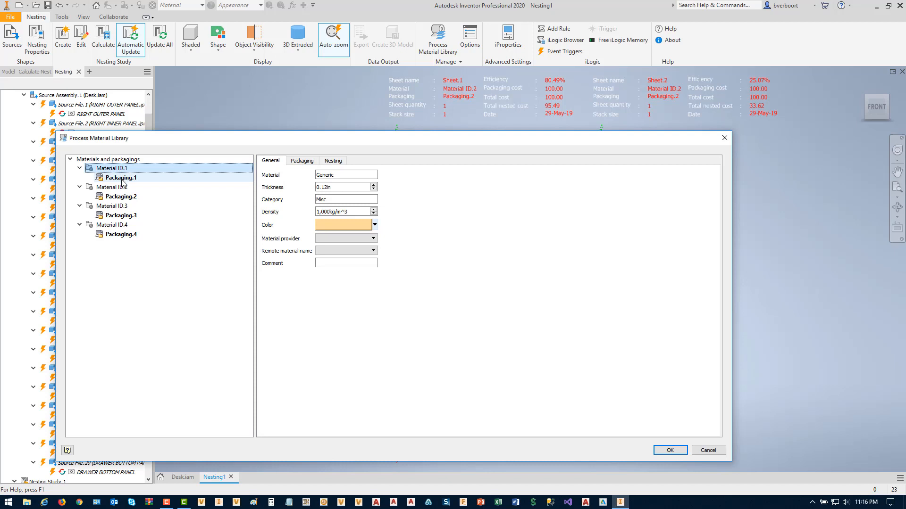
click(306, 162)
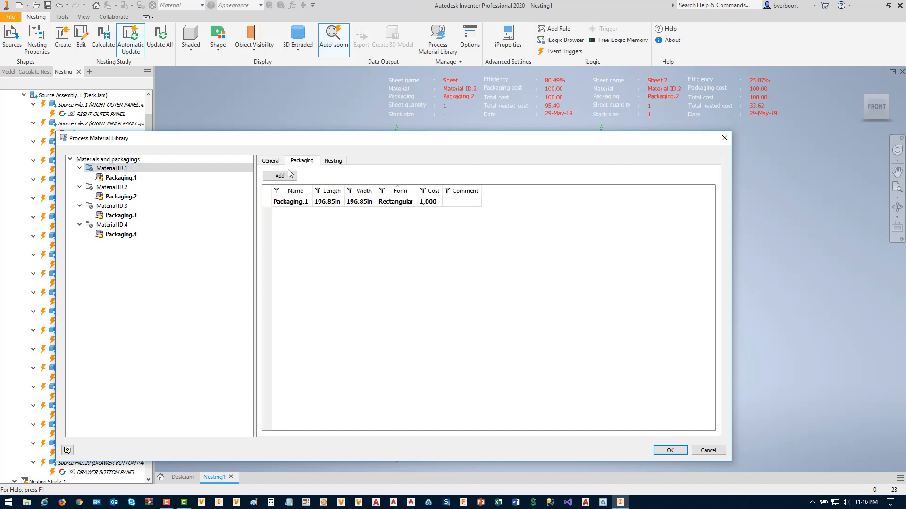
click(121, 179)
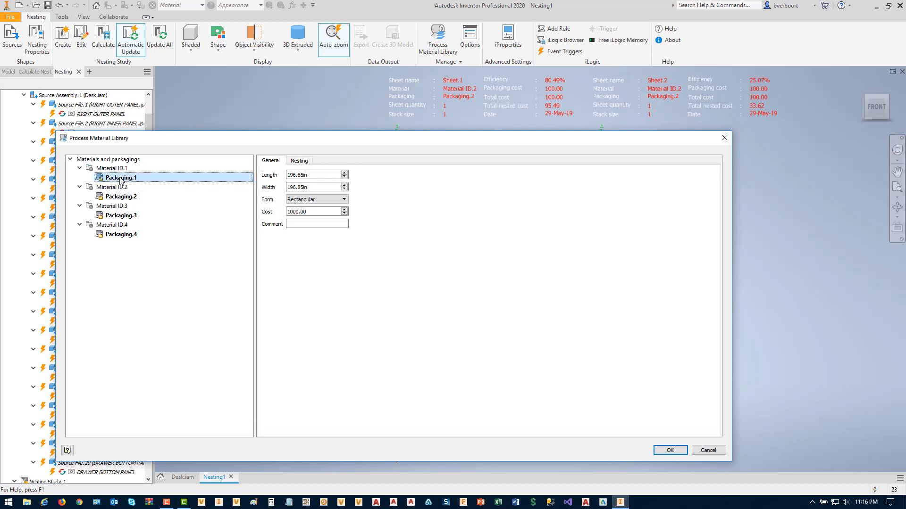
click(118, 207)
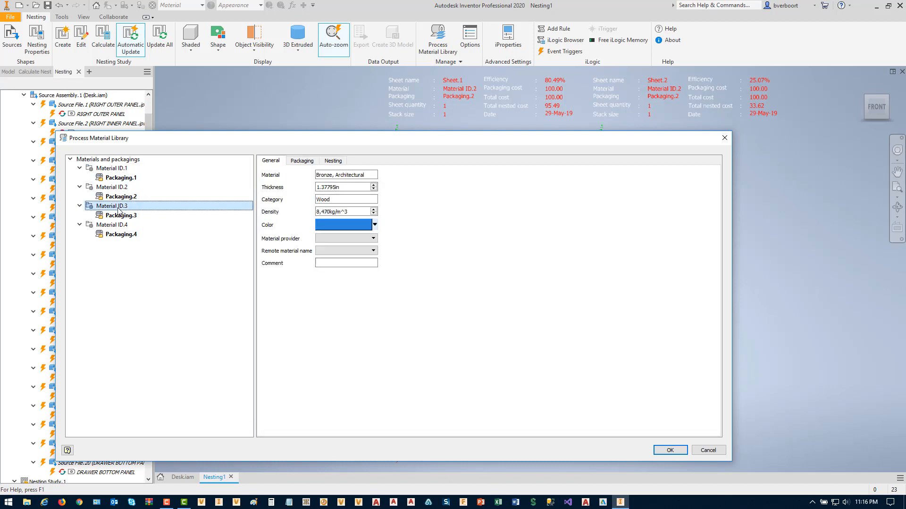
click(122, 197)
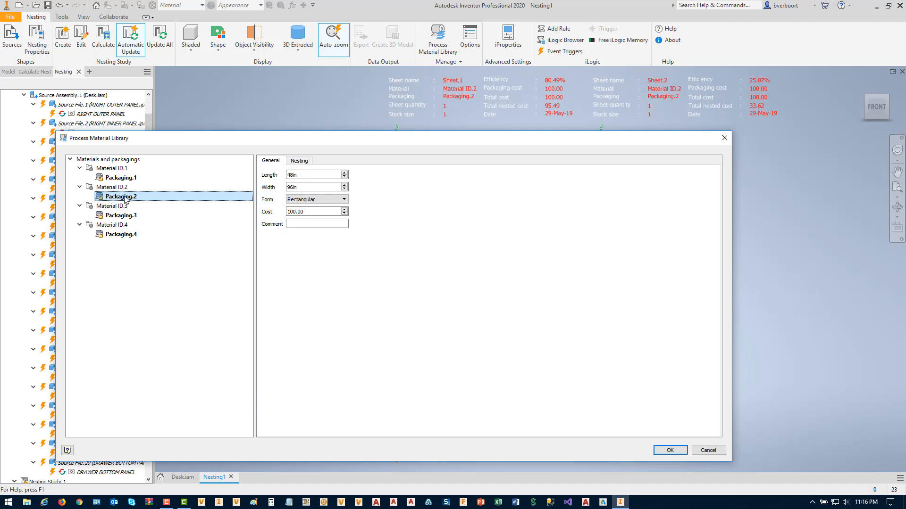
drag(200, 139, 212, 112)
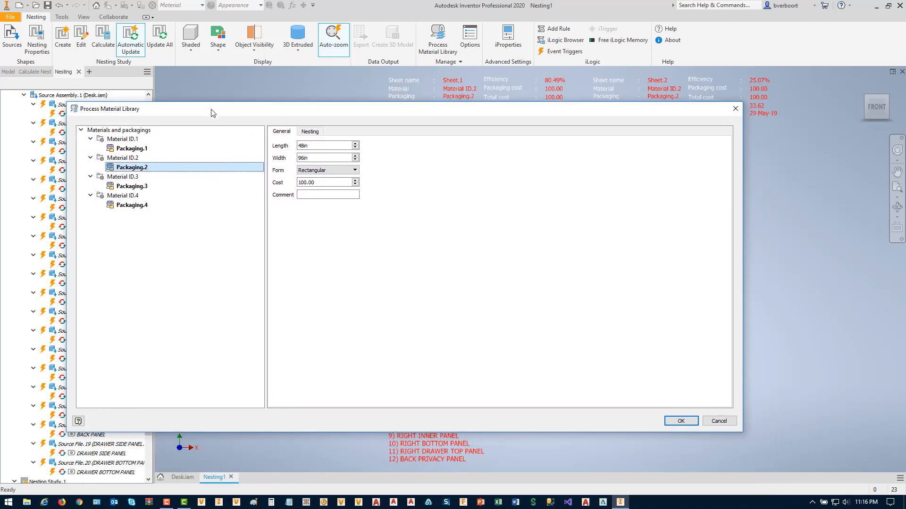
click(126, 197)
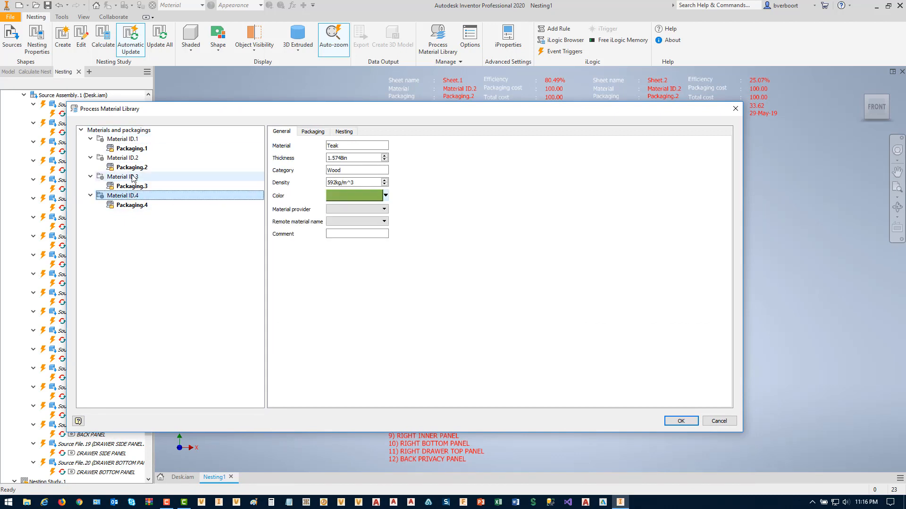
click(133, 178)
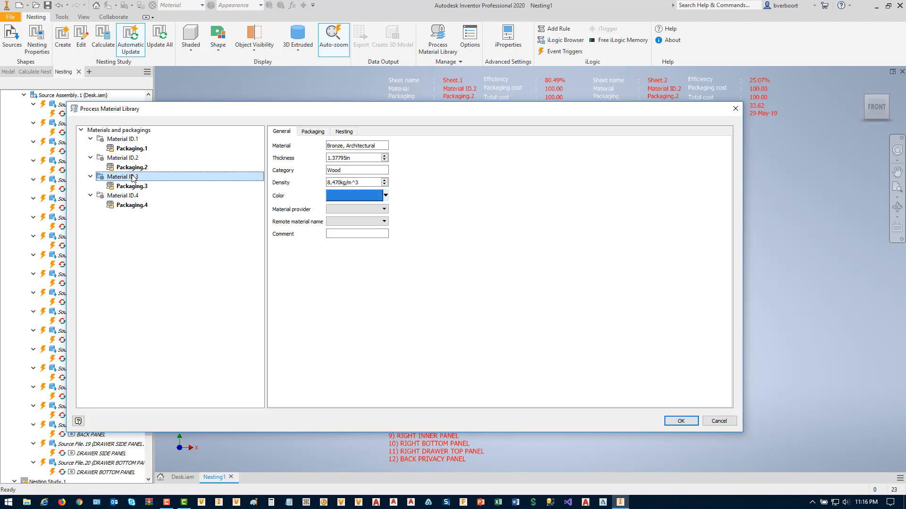
click(311, 133)
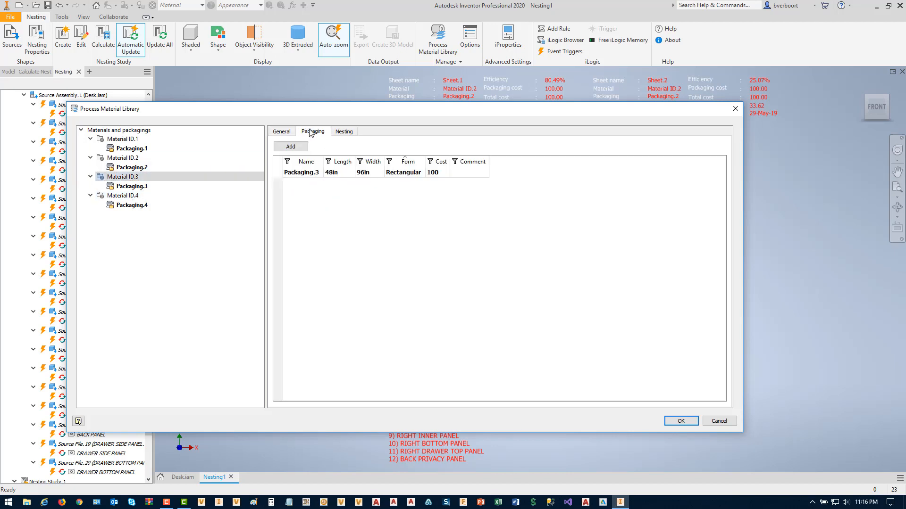
click(281, 133)
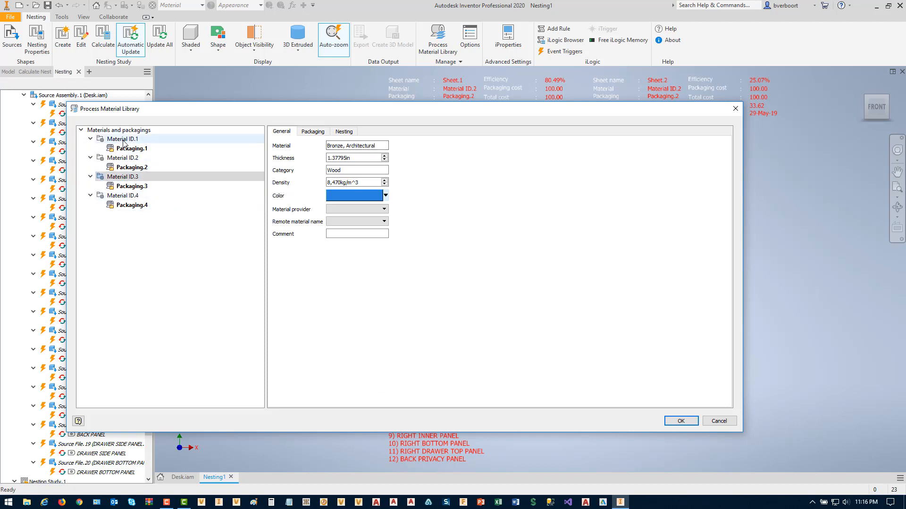
click(124, 140)
click(126, 159)
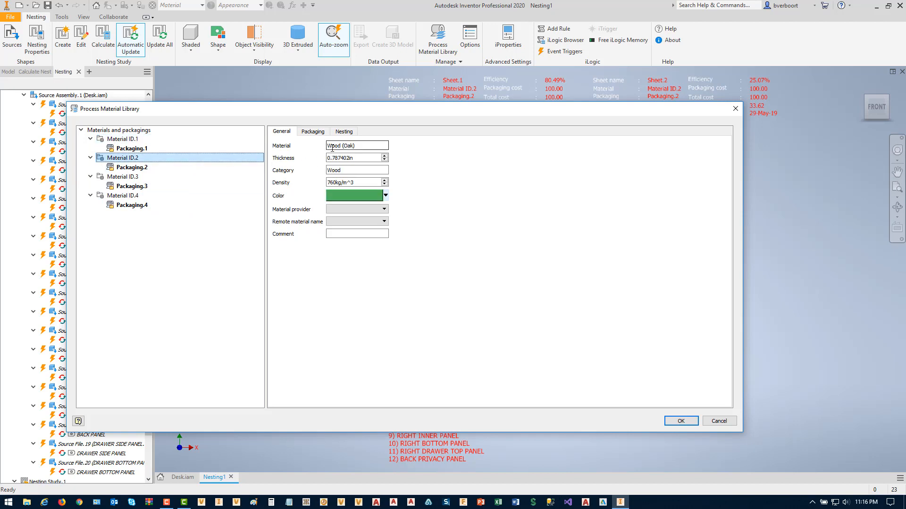
Set the Packaging.2 sheet width to 144 in and its cost to 200.00.
click(134, 168)
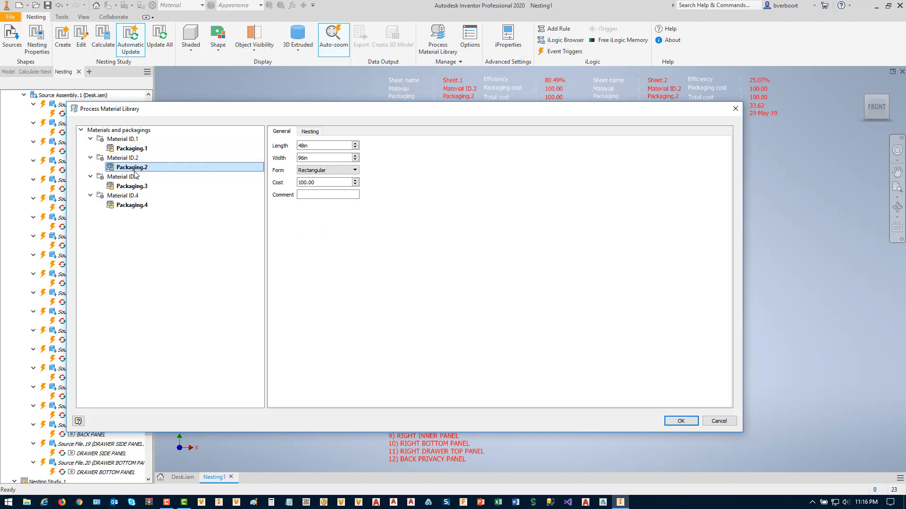
click(317, 158)
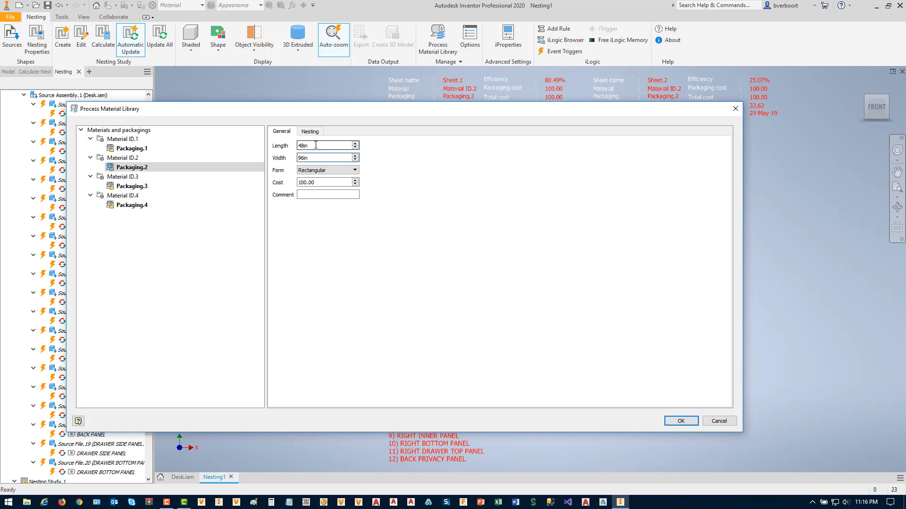
drag(315, 145, 299, 158)
text(144in)
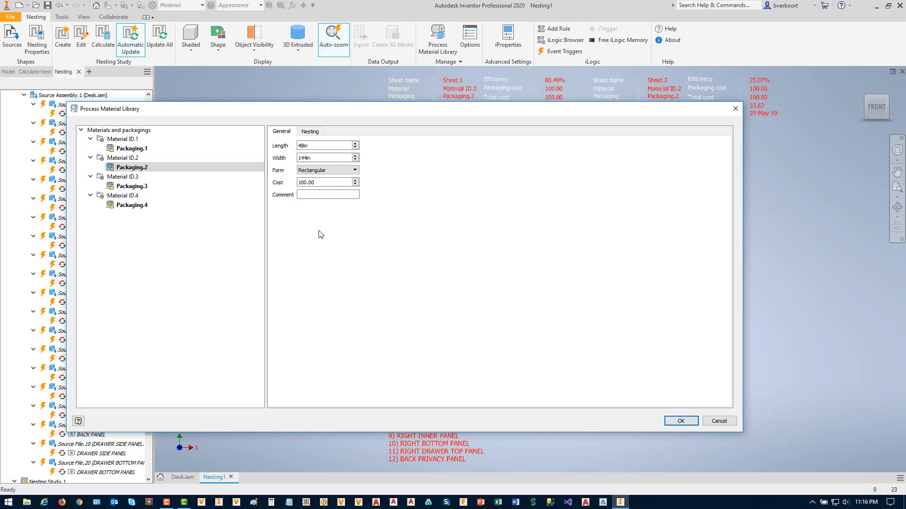
drag(319, 182, 292, 183)
text(200.00)
key(Tab)
Review Packaging.2's trims and Material ID.2's rotation and item separation settings, keeping Rotate 180 enabled, and accept the library changes.
click(310, 132)
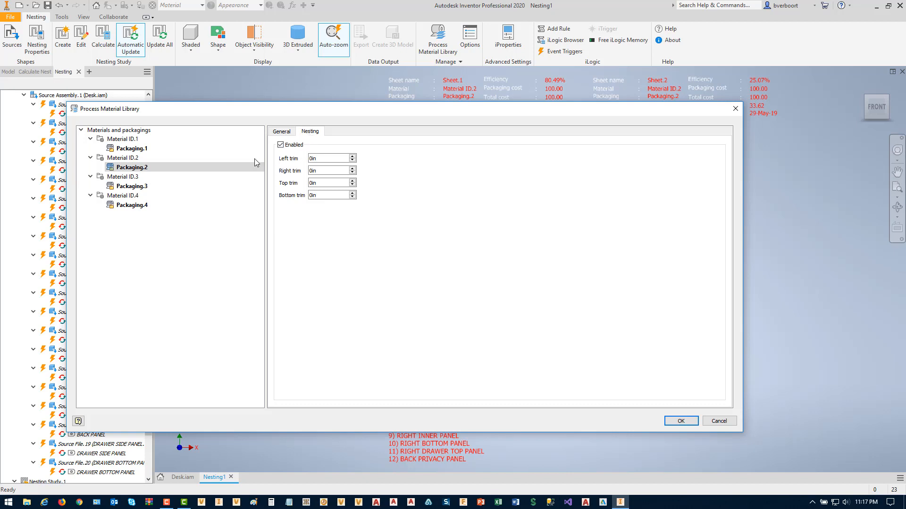
click(128, 159)
click(347, 133)
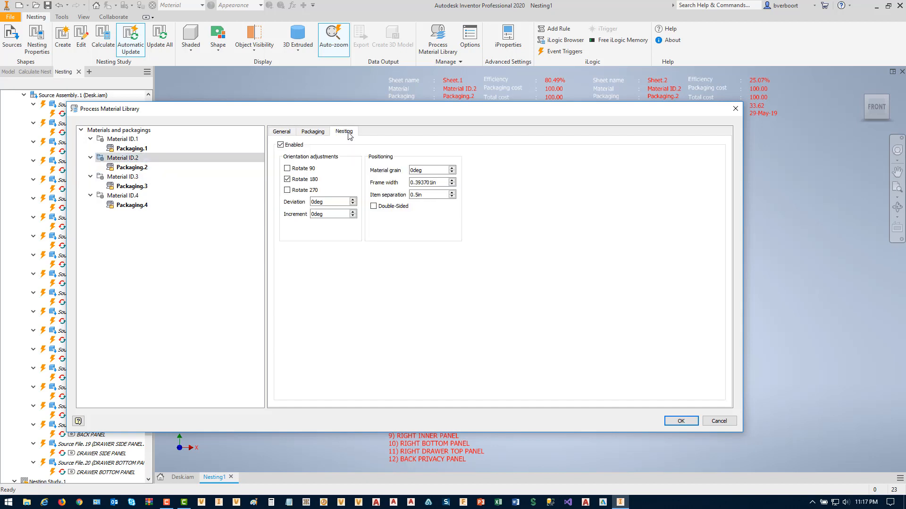
click(287, 178)
click(287, 178)
drag(434, 195, 418, 195)
click(423, 223)
click(679, 422)
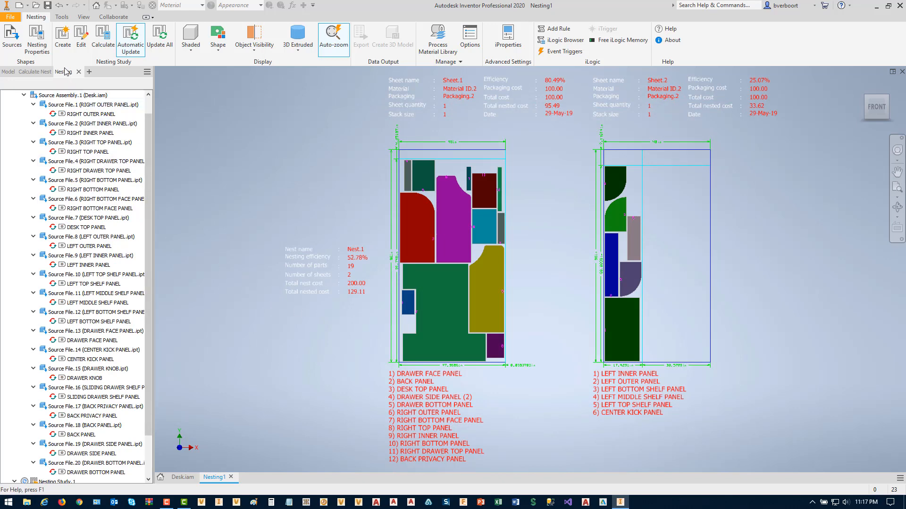
Recalculate Nest.1 using the updated sheet packaging and view the nesting result up close.
click(37, 72)
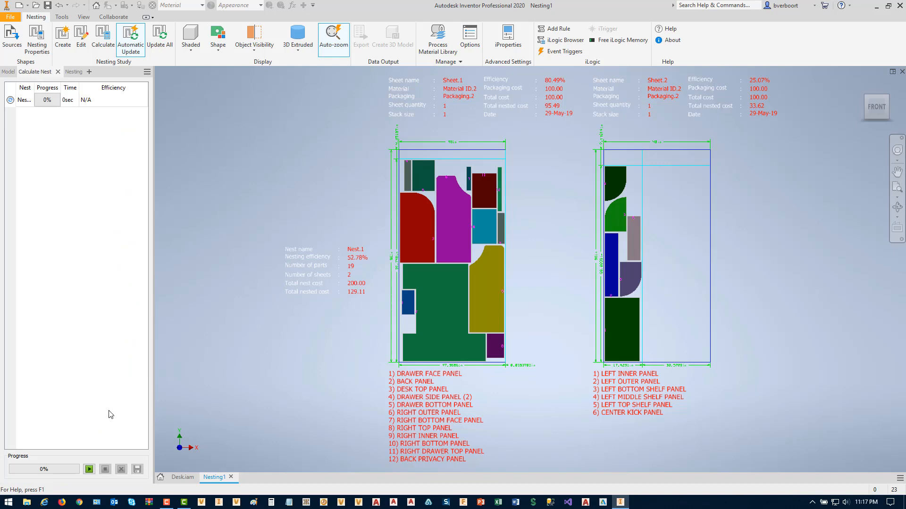
click(89, 469)
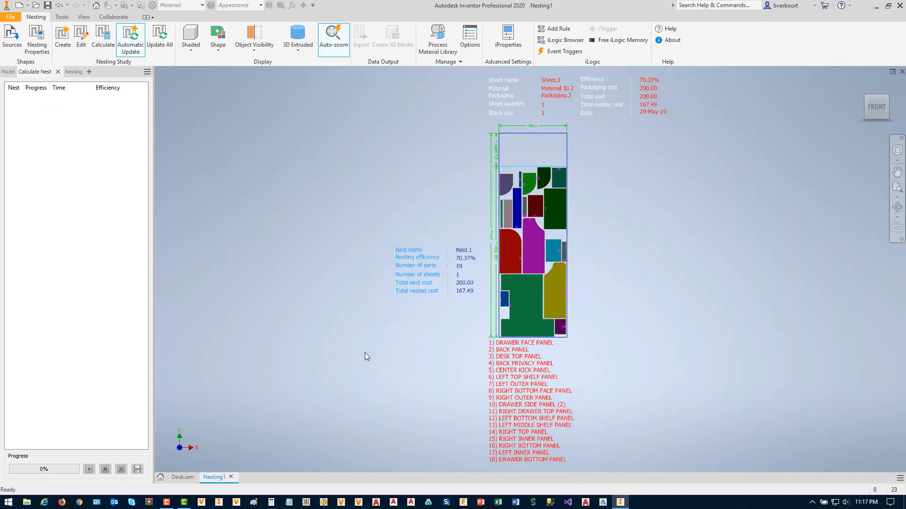
scroll(478, 280, down, 3)
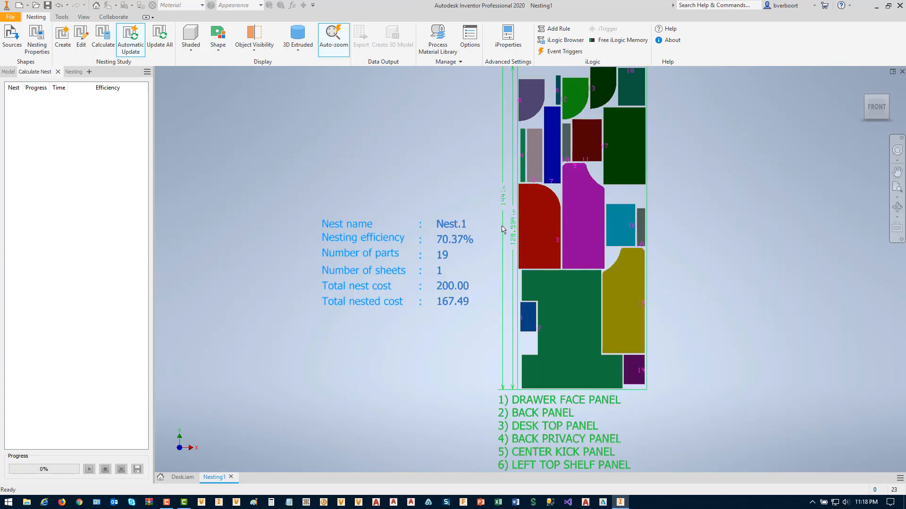
Open Nest.1 for editing to review its packaging, shapes and global nest parameters, and close it without changes.
click(72, 73)
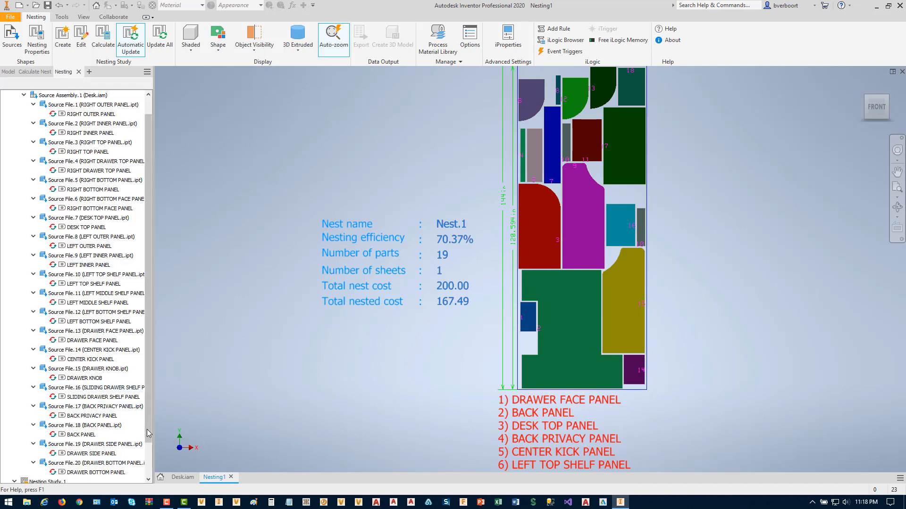
scroll(148, 480, down, 4)
double_click(57, 454)
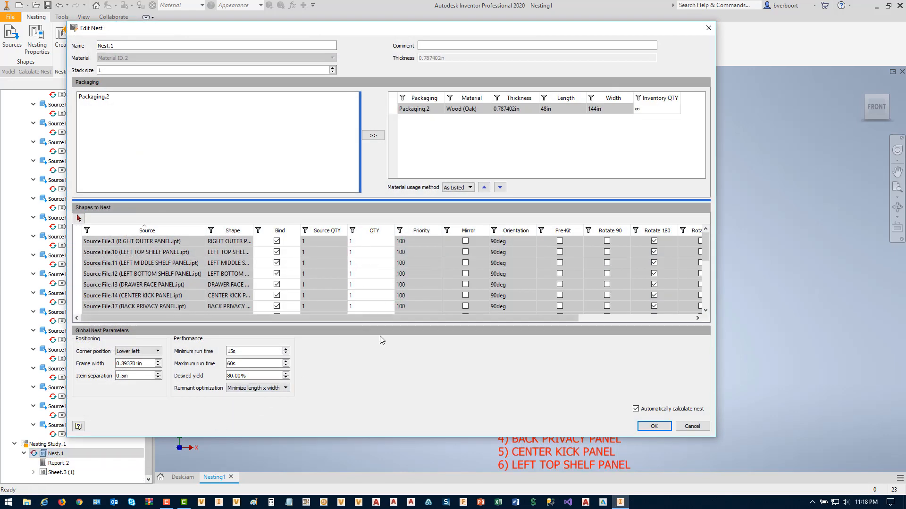
click(692, 427)
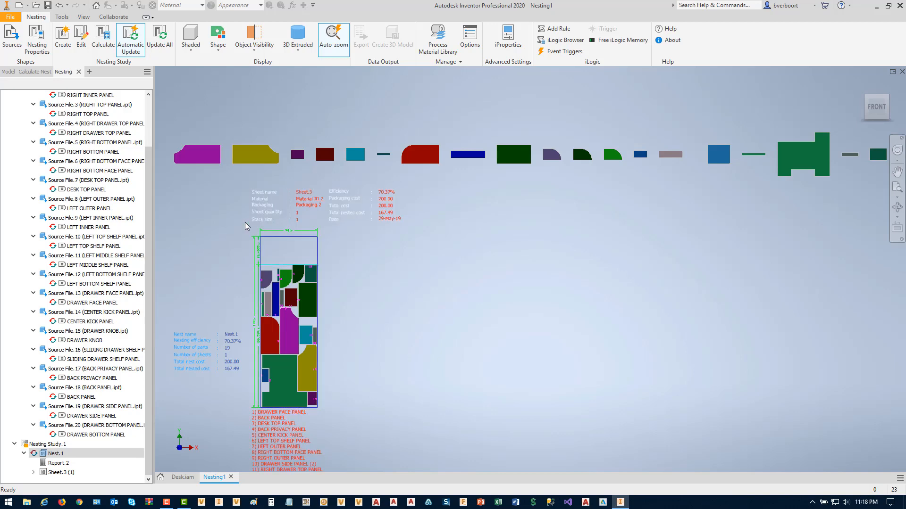
Select the nested sheet Sheet.3 and inspect its DXF export options without saving a file.
click(254, 280)
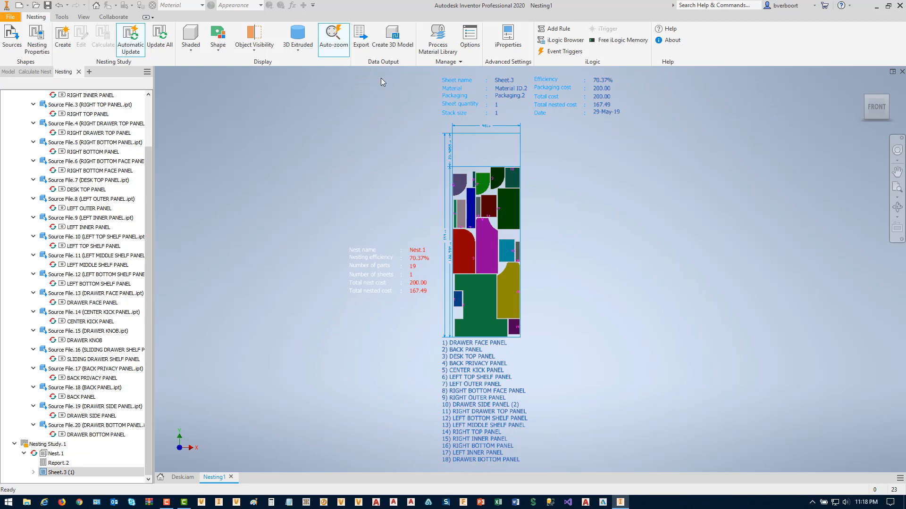
click(362, 47)
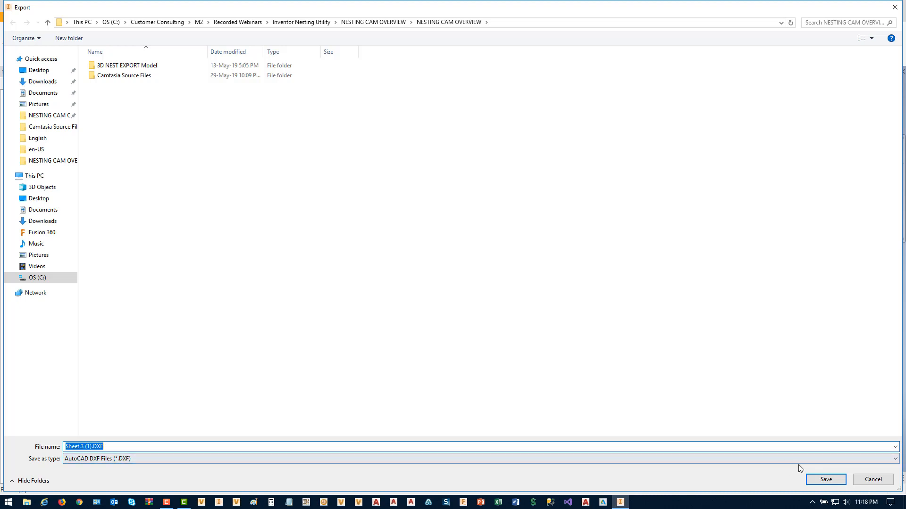
click(870, 481)
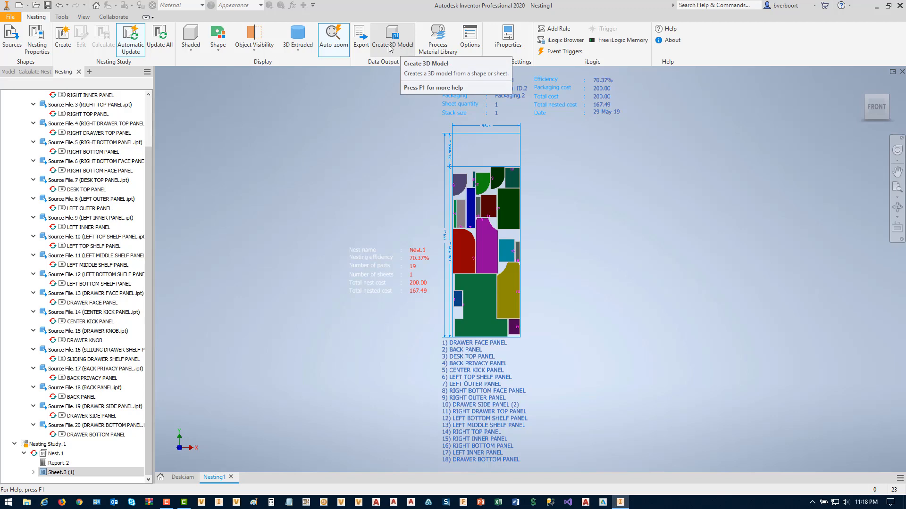
Create a 3D model of the nested sheet Sheet.3 as a multi-body part file with the stock included.
click(388, 49)
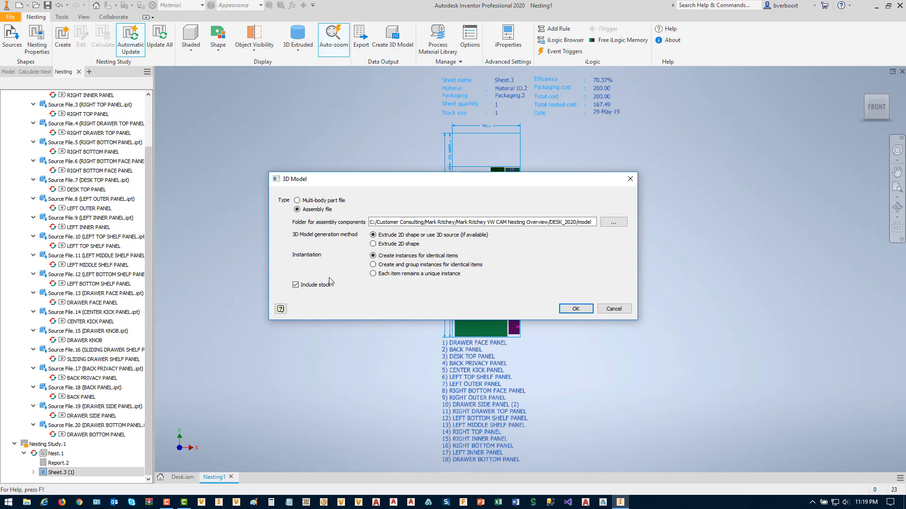
click(295, 285)
click(297, 200)
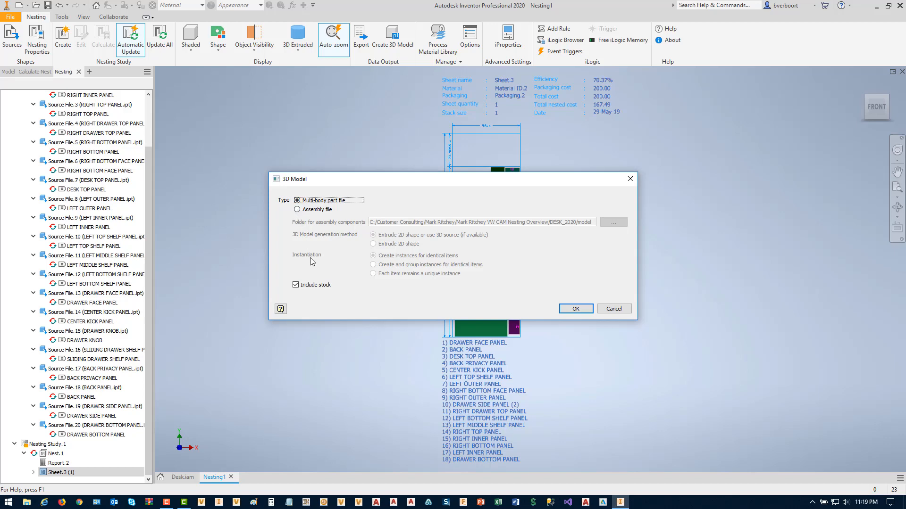
click(576, 309)
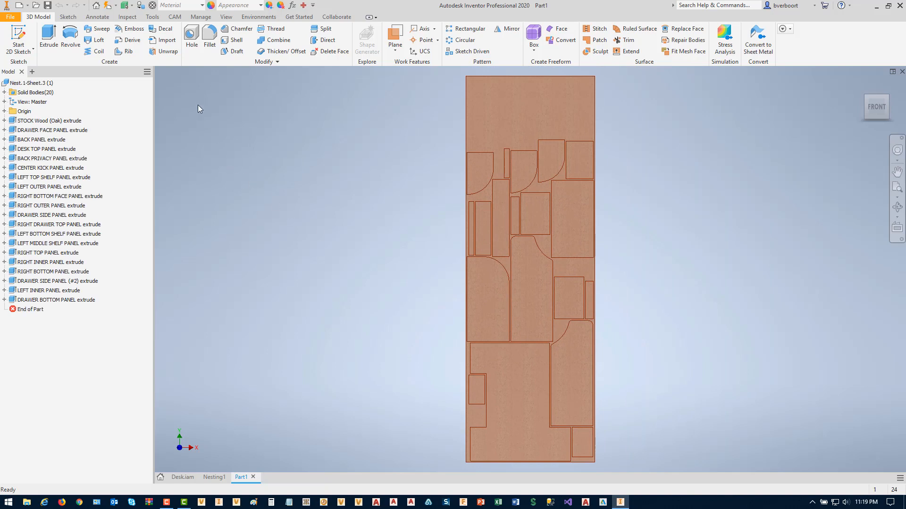
Start a CAM 2D Profile cutting operation on the nested sheet part and set its cutting type to Laser cutting.
click(175, 17)
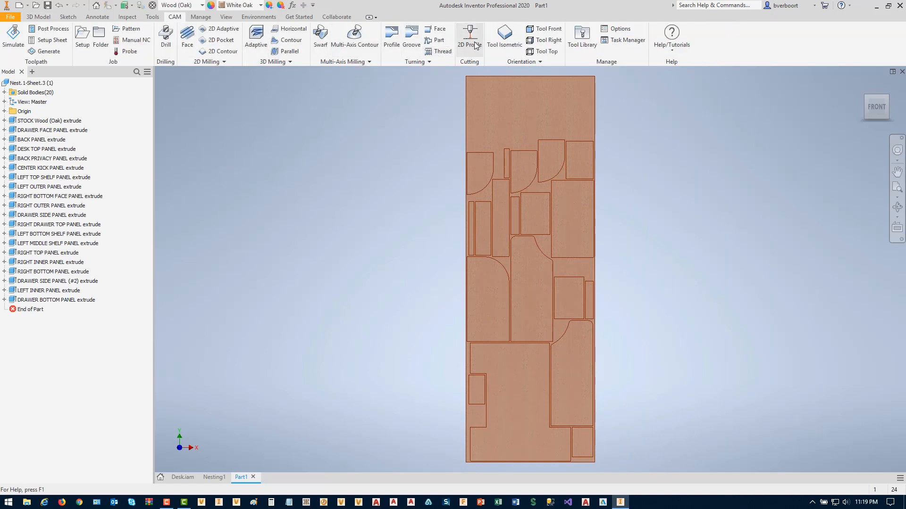
click(470, 41)
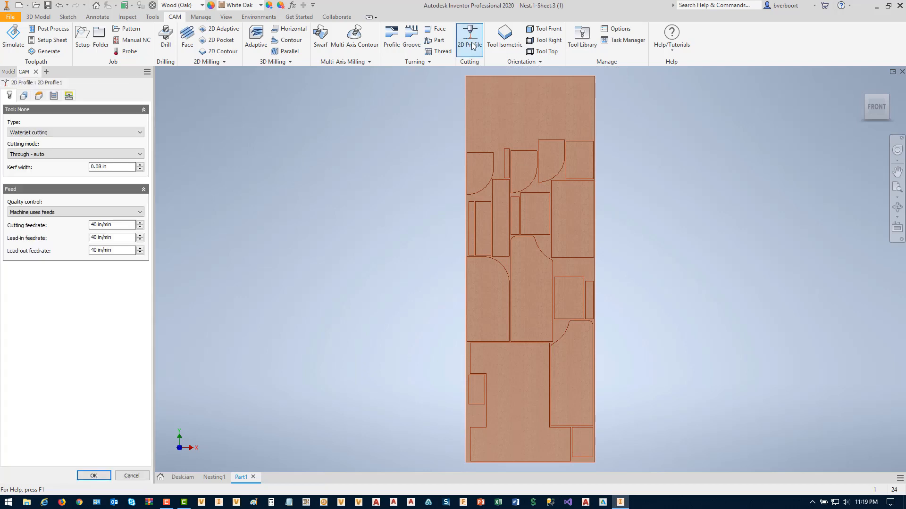
click(140, 133)
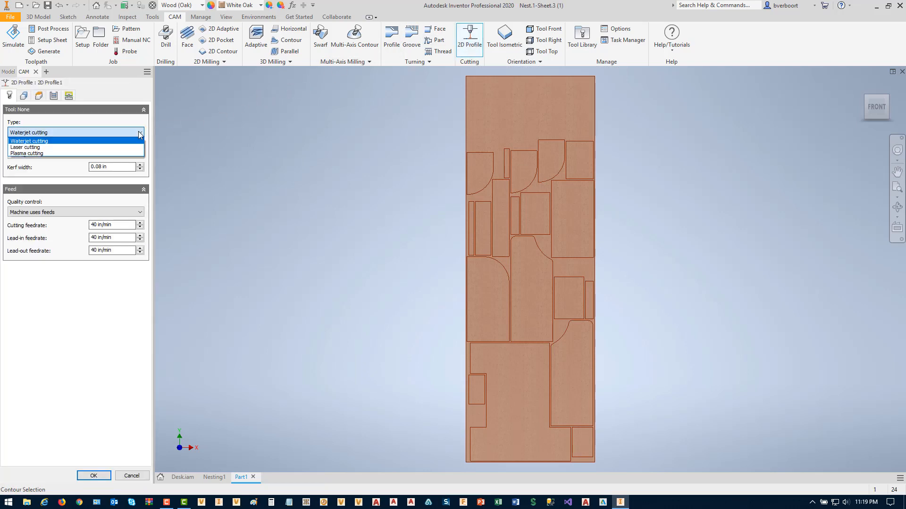
click(37, 149)
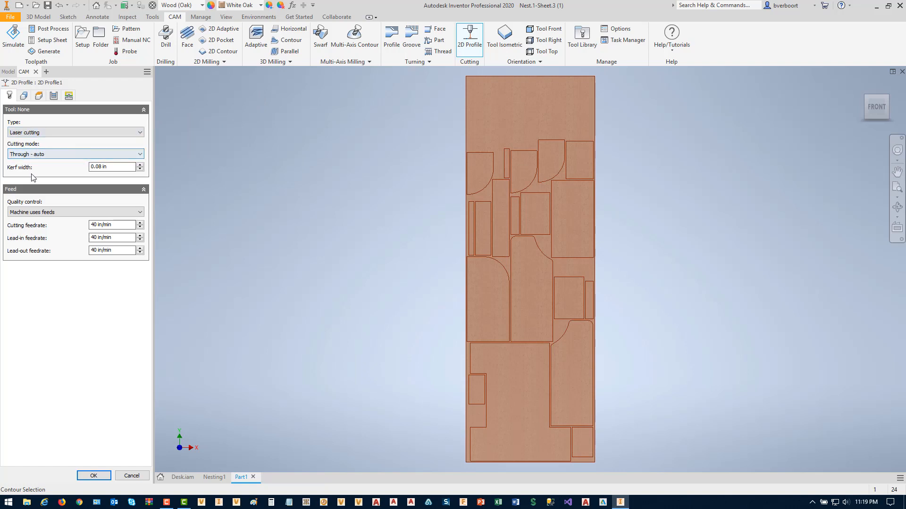
Enable same-plane face selection and pick a panel face to select the contours of all nested panels for cutting.
click(24, 96)
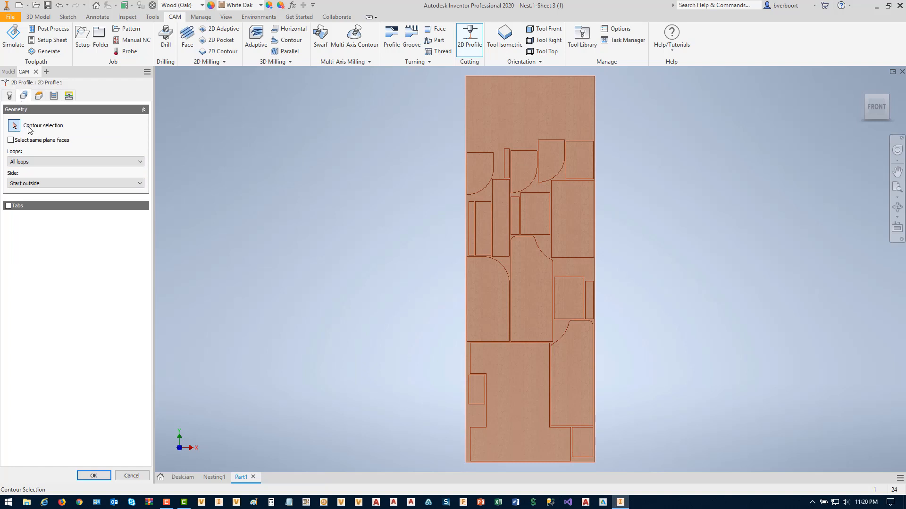
click(11, 141)
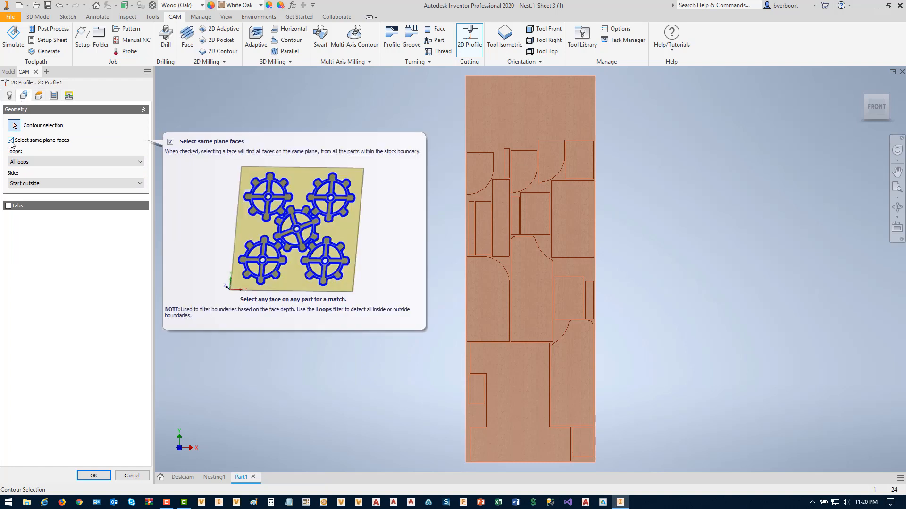
click(481, 152)
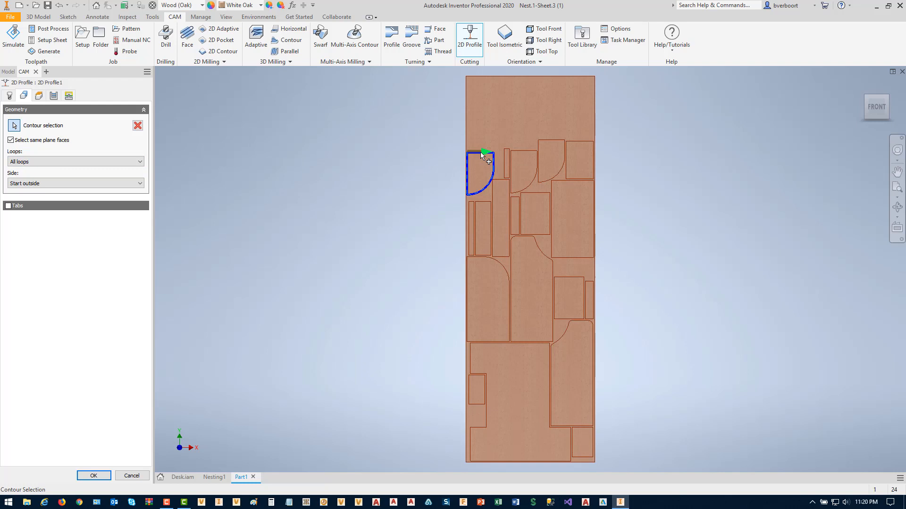
click(501, 185)
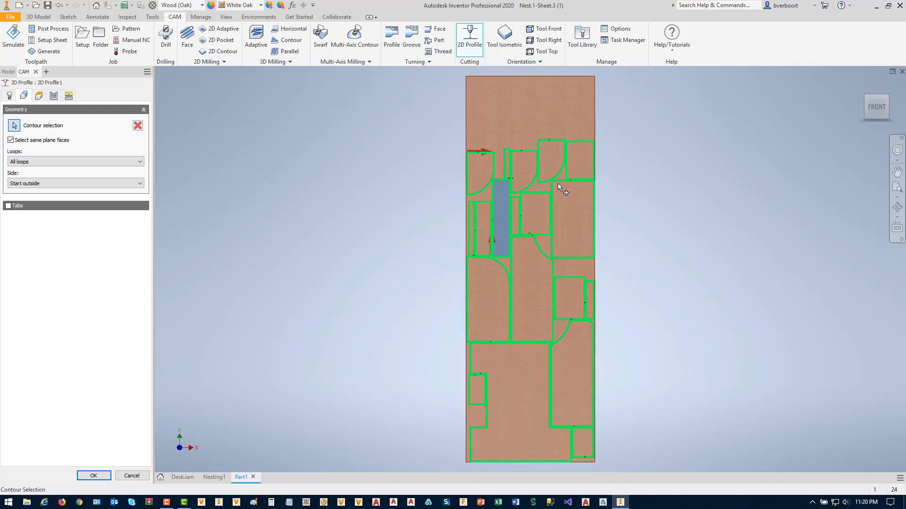
mouse_move(880, 114)
mouse_down()
mouse_move(895, 112)
mouse_move(877, 142)
mouse_up()
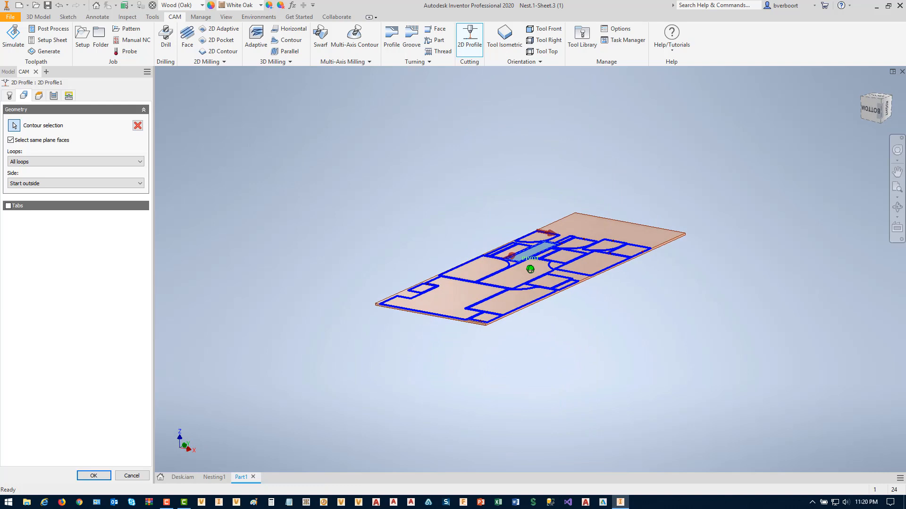
scroll(566, 273, up, 3)
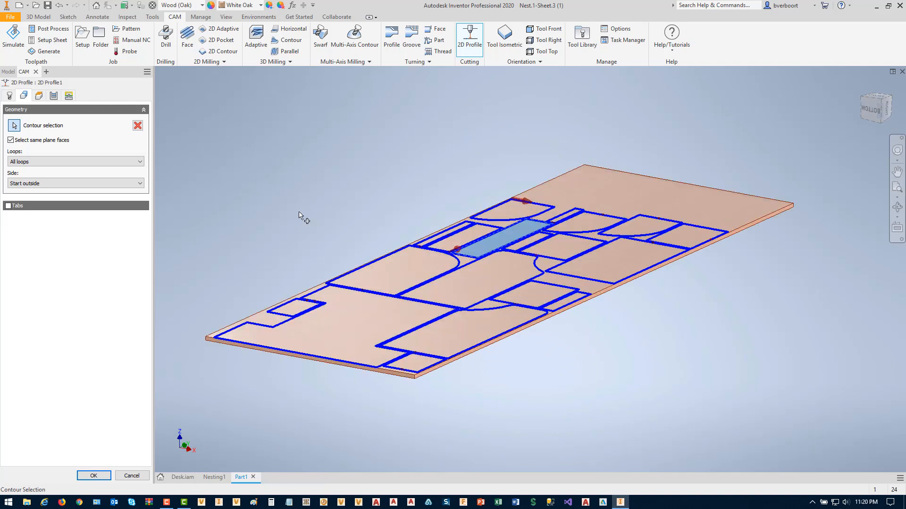
Enable Keep nozzle down, set an entry position at a corner of the large notched panel, and accept the 2D Profile operation.
click(69, 97)
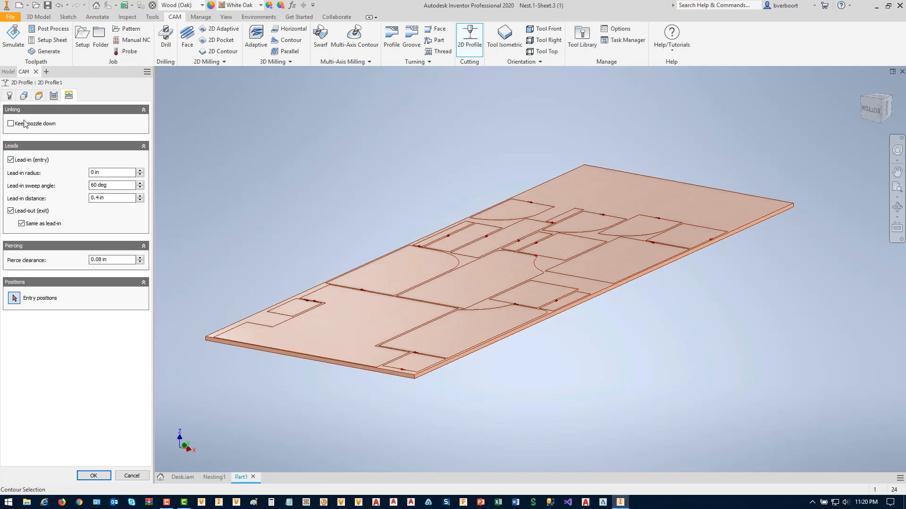
click(10, 124)
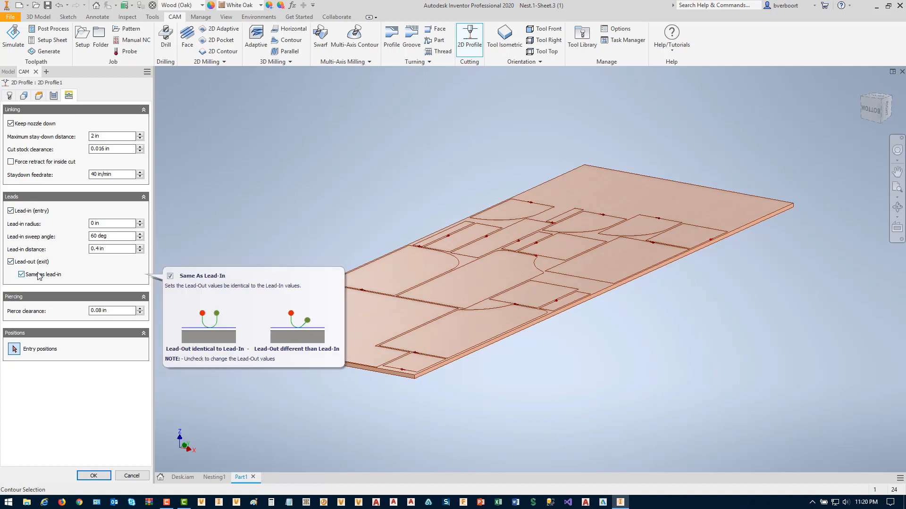
click(14, 348)
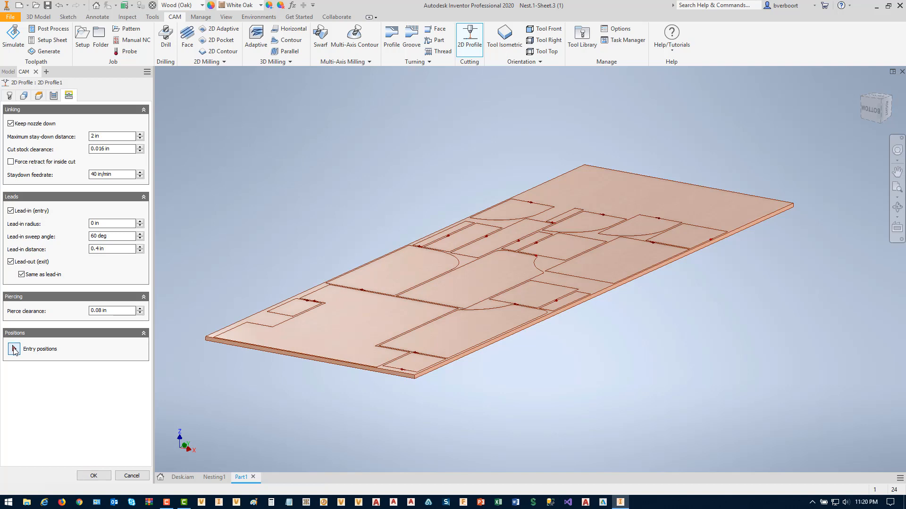
click(247, 323)
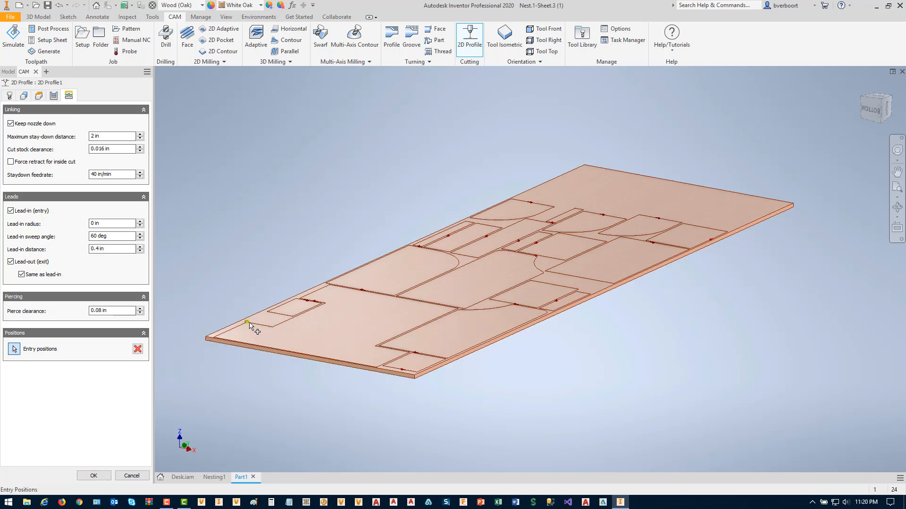
right_click(211, 236)
click(248, 236)
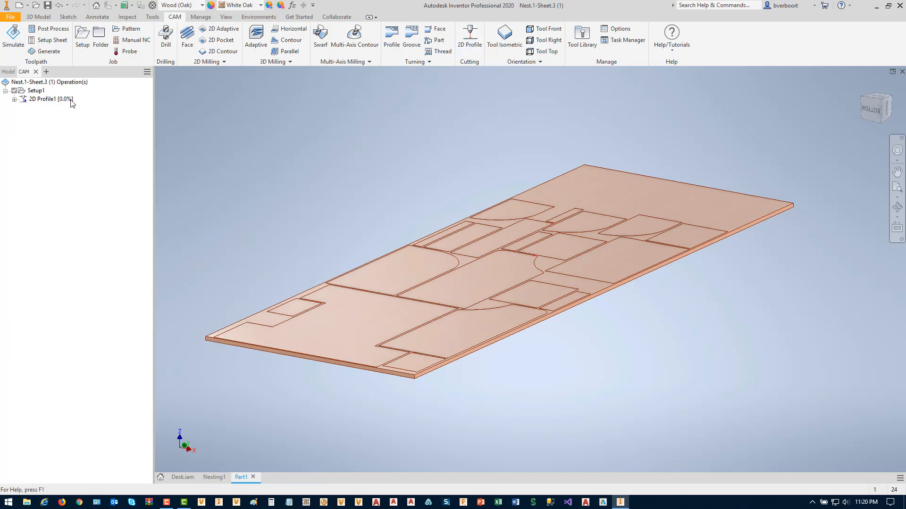
Open the toolpath simulation for 2D Profile1 and set the toolpath mode to Tail.
click(46, 100)
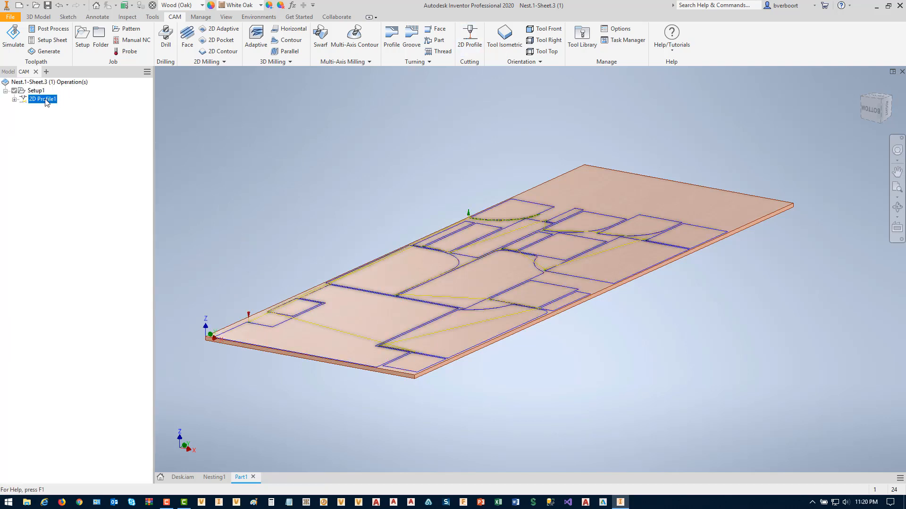
right_click(279, 134)
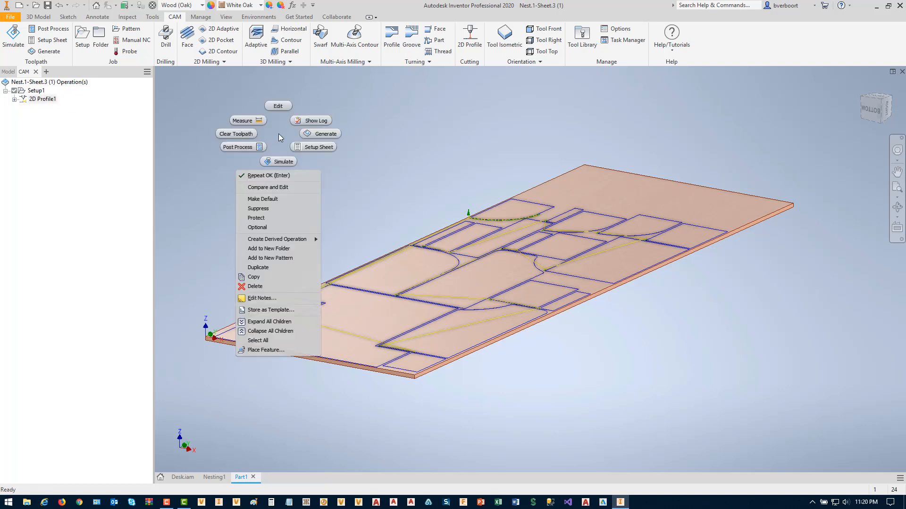
click(279, 162)
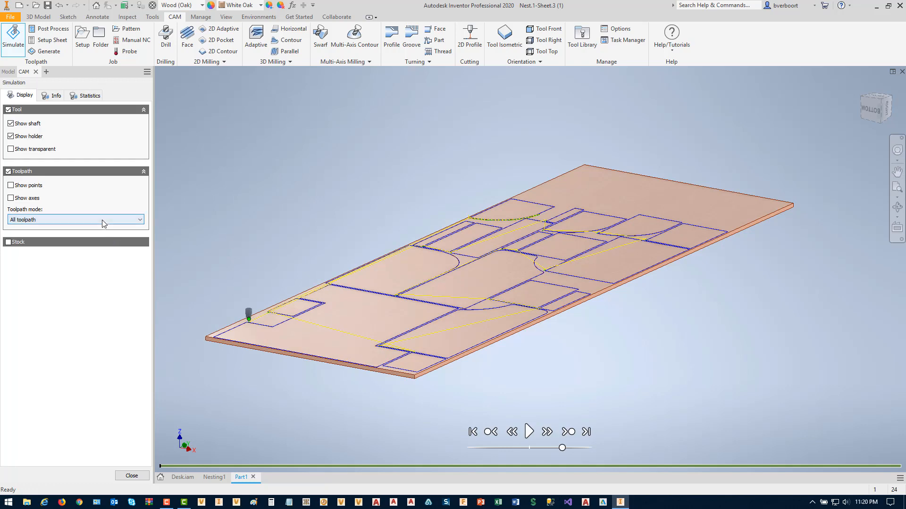
click(102, 220)
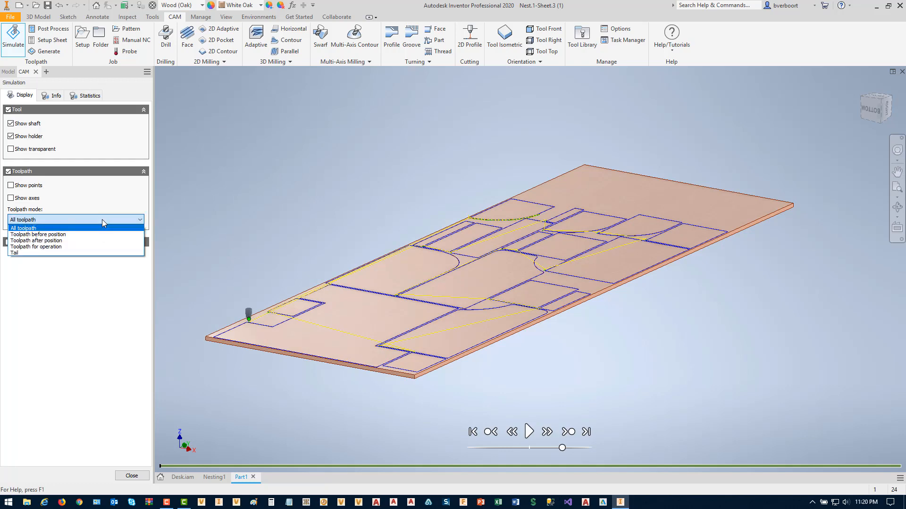
click(31, 254)
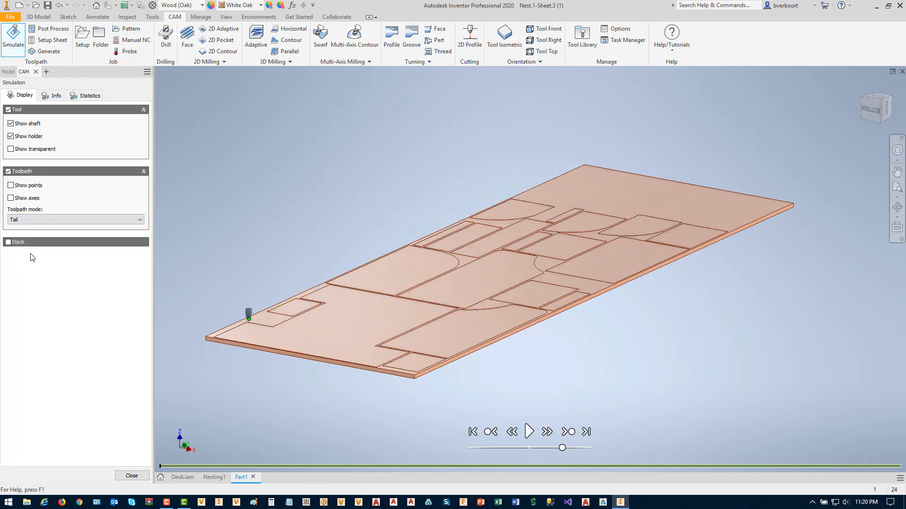
right_click(253, 150)
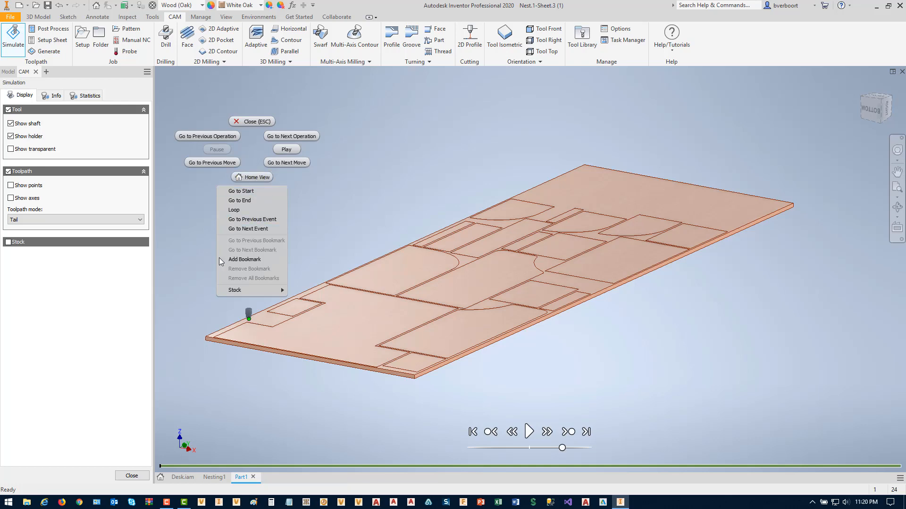
Play the cutting simulation at a higher speed from a steeper viewing angle, and review its machining statistics.
click(528, 432)
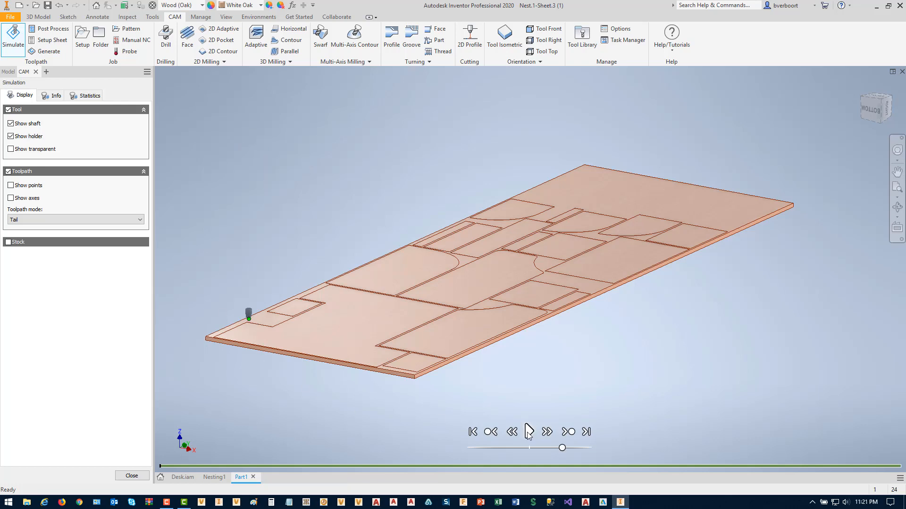
click(529, 432)
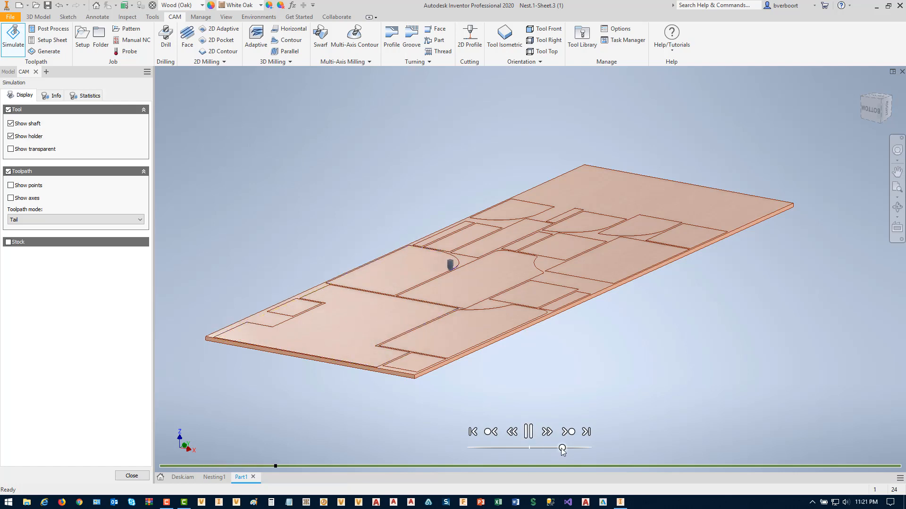
drag(562, 447, 580, 449)
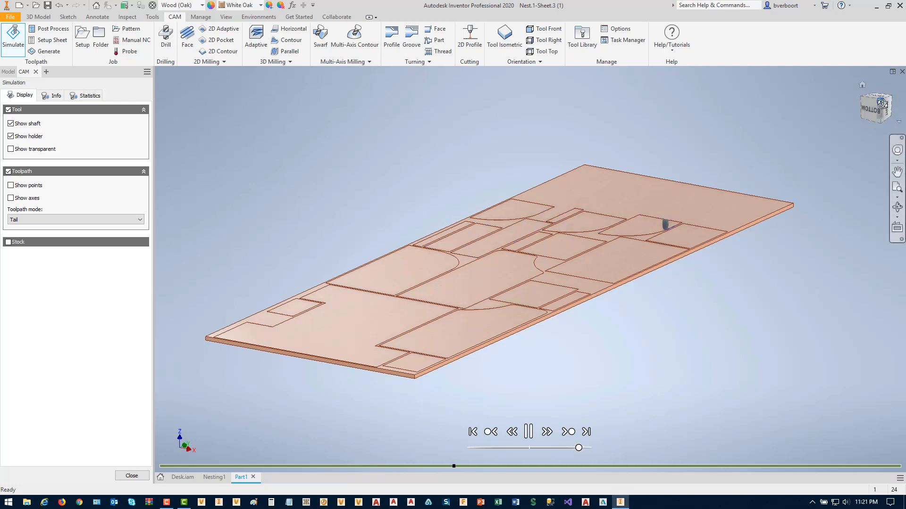
drag(873, 116, 875, 138)
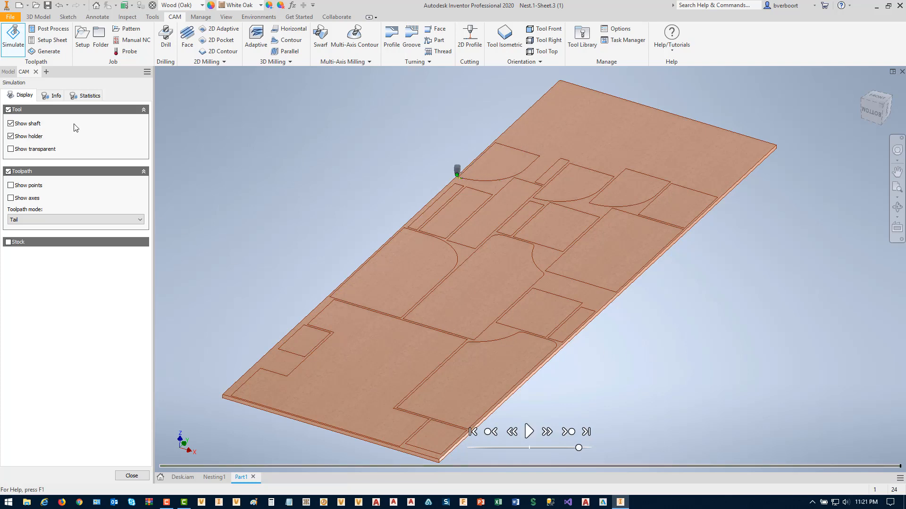
click(84, 96)
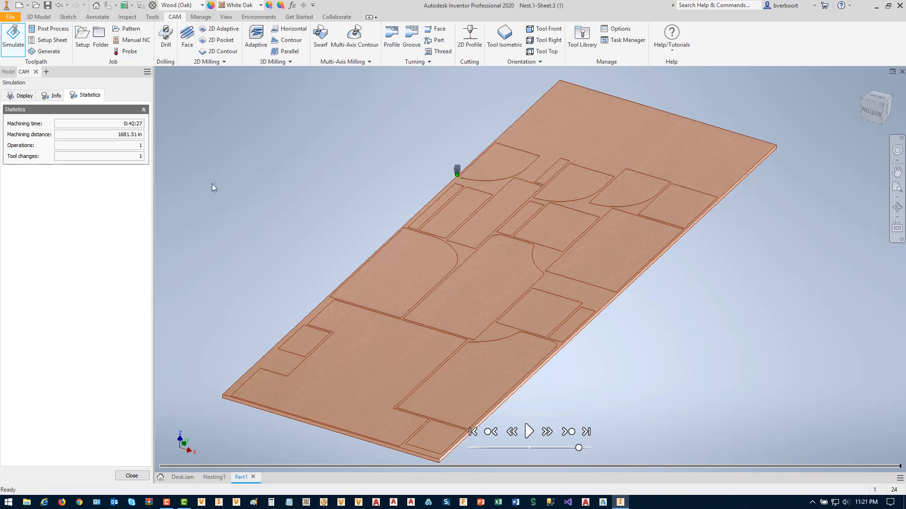
Close the simulation and open the post-processing settings for the laser cutting toolpath.
click(47, 32)
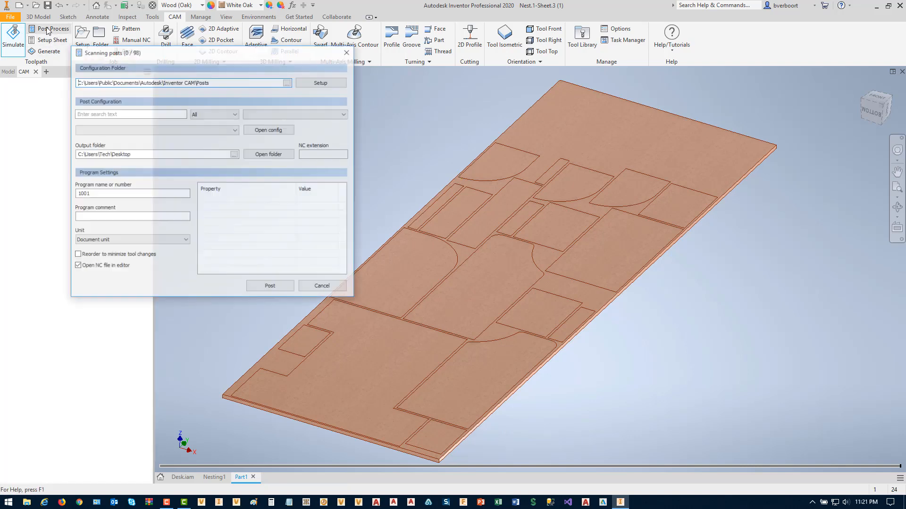